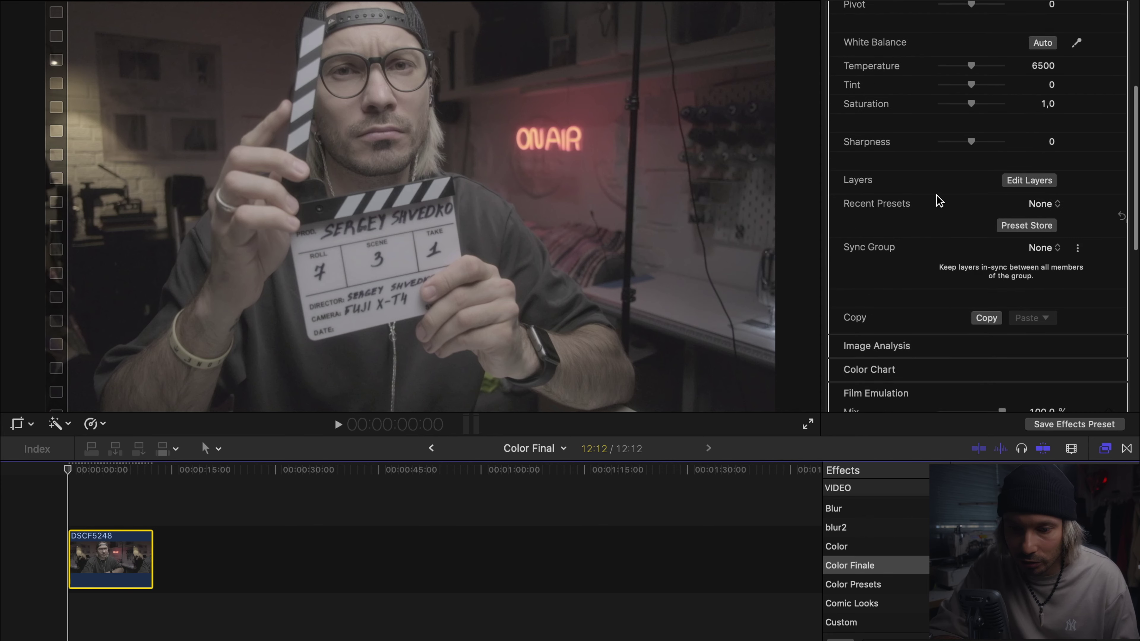
Step: Add Color Wheels, Curves and Six Vectors layers to the ColorFinalePro effect, and close the layer editor
scroll(939, 201, up, 15)
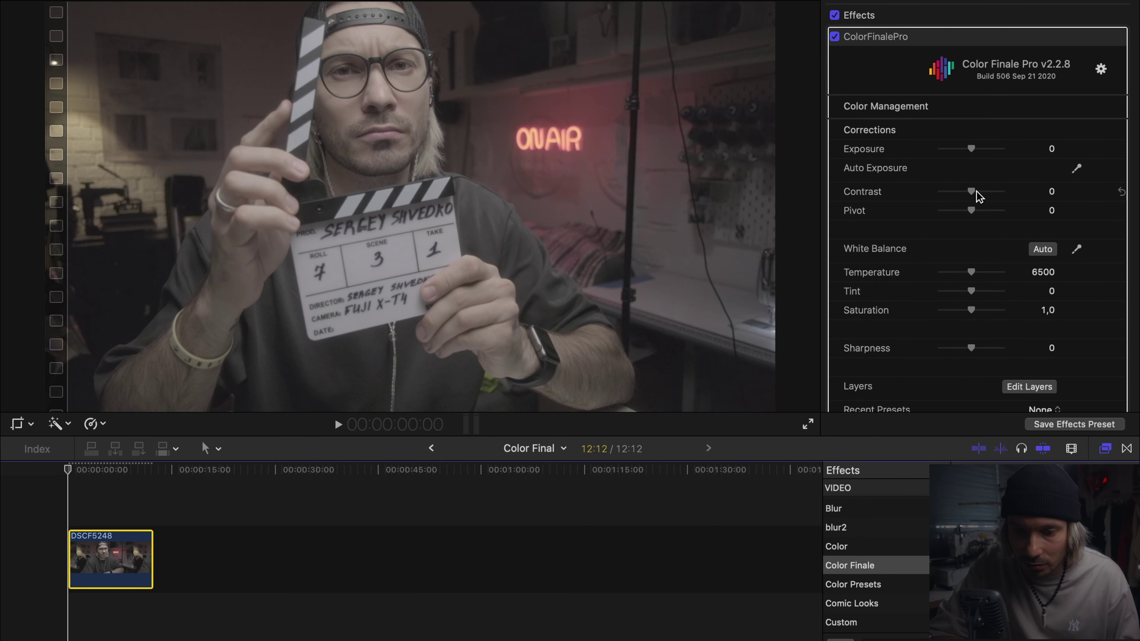
scroll(970, 220, down, 3)
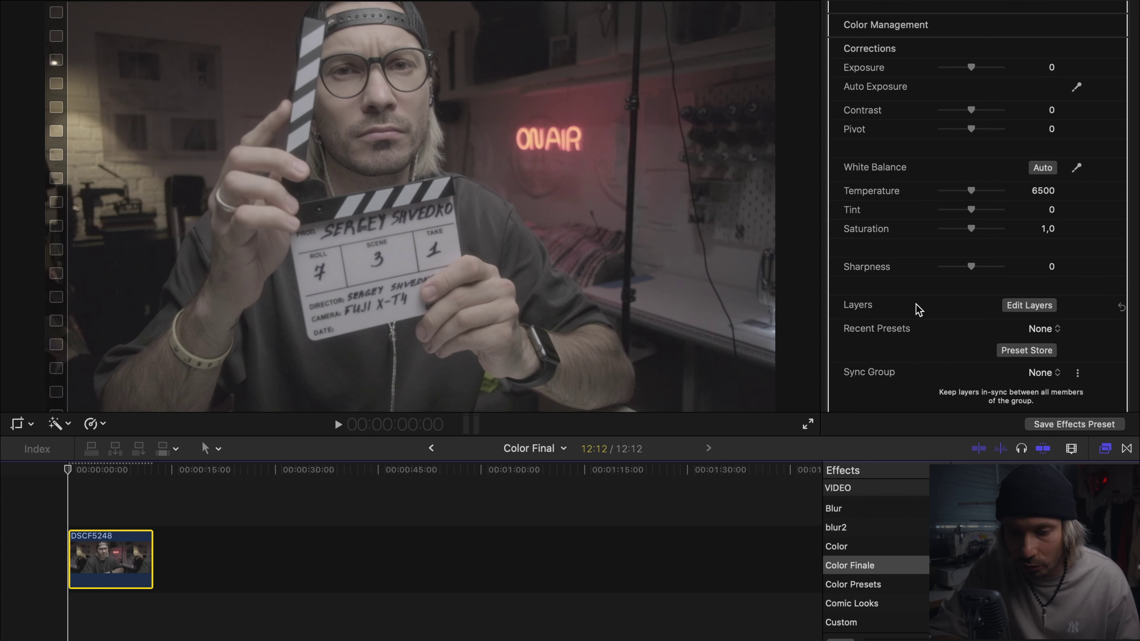
click(1030, 305)
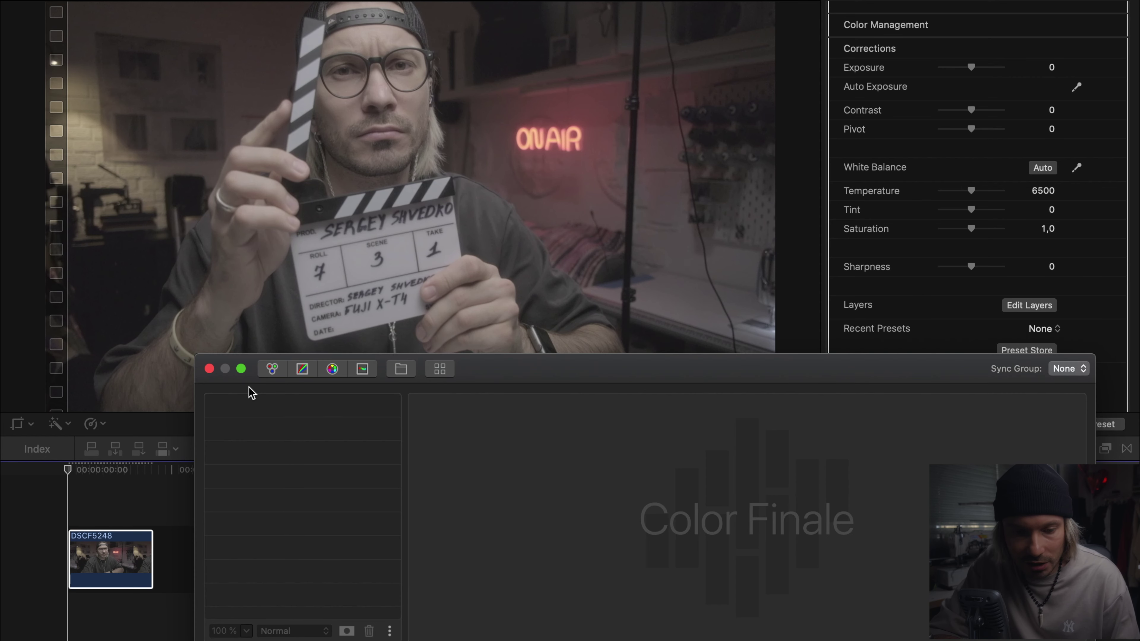
click(272, 369)
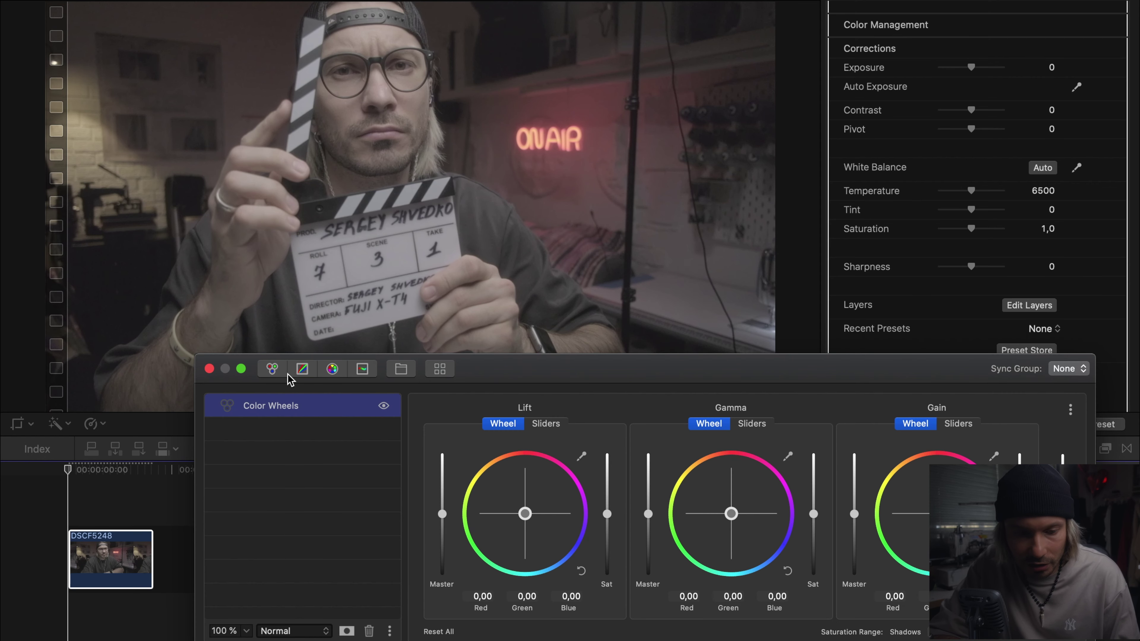
click(302, 369)
click(333, 368)
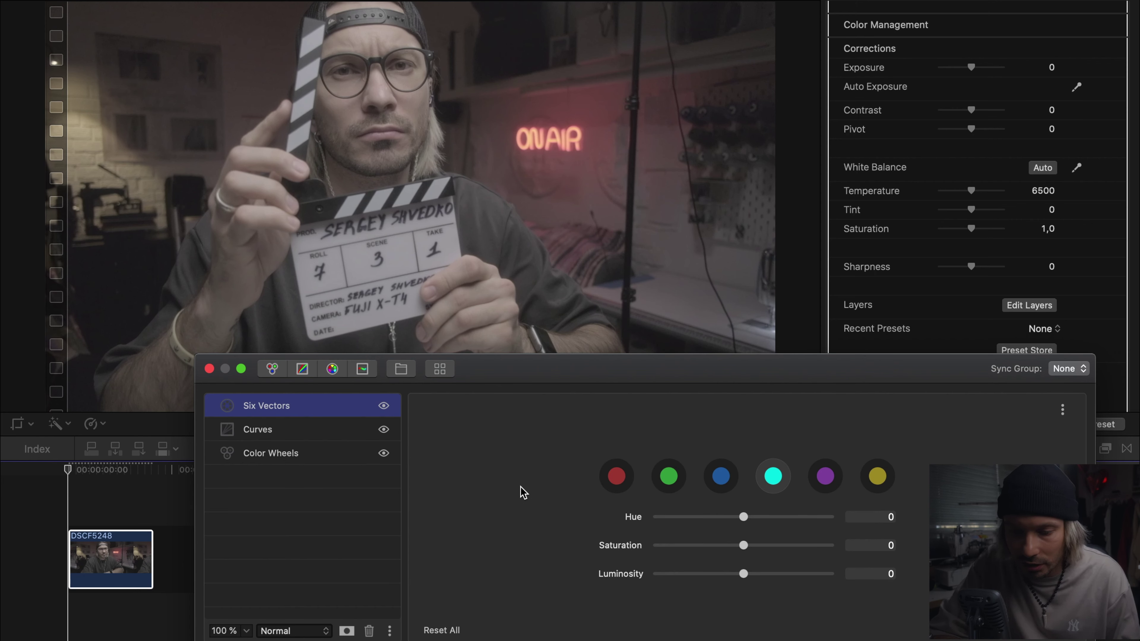
key(Escape)
Step: Show the video scopes and set ColorFinalePro's Contrast to 21, Pivot to 90 and Saturation to 1,73
scroll(946, 165, up, 2)
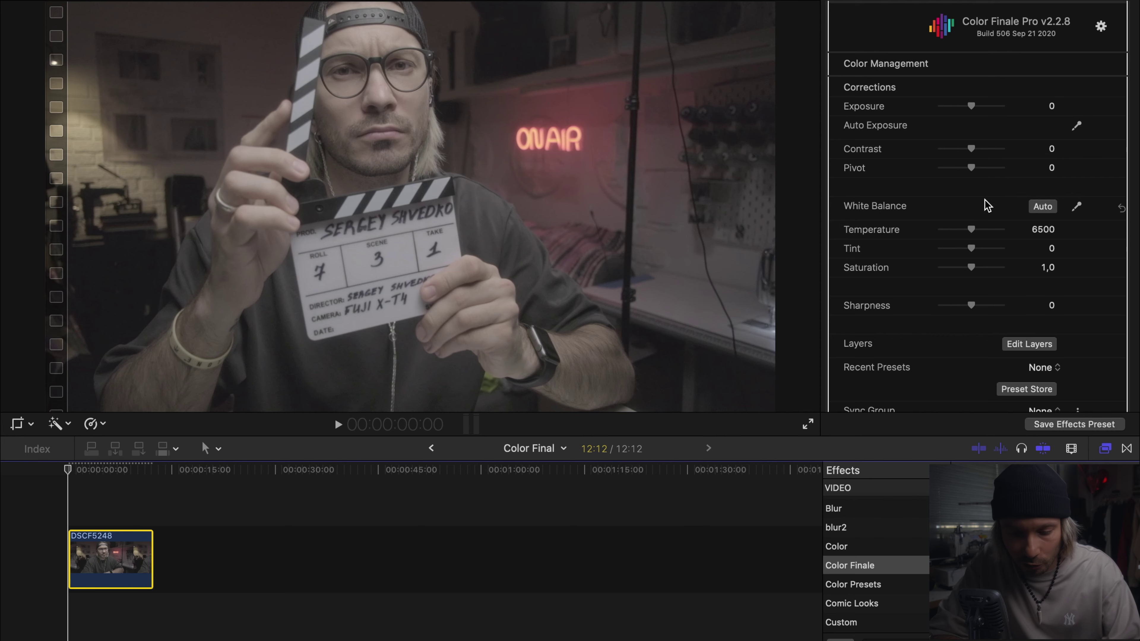
key(super+7)
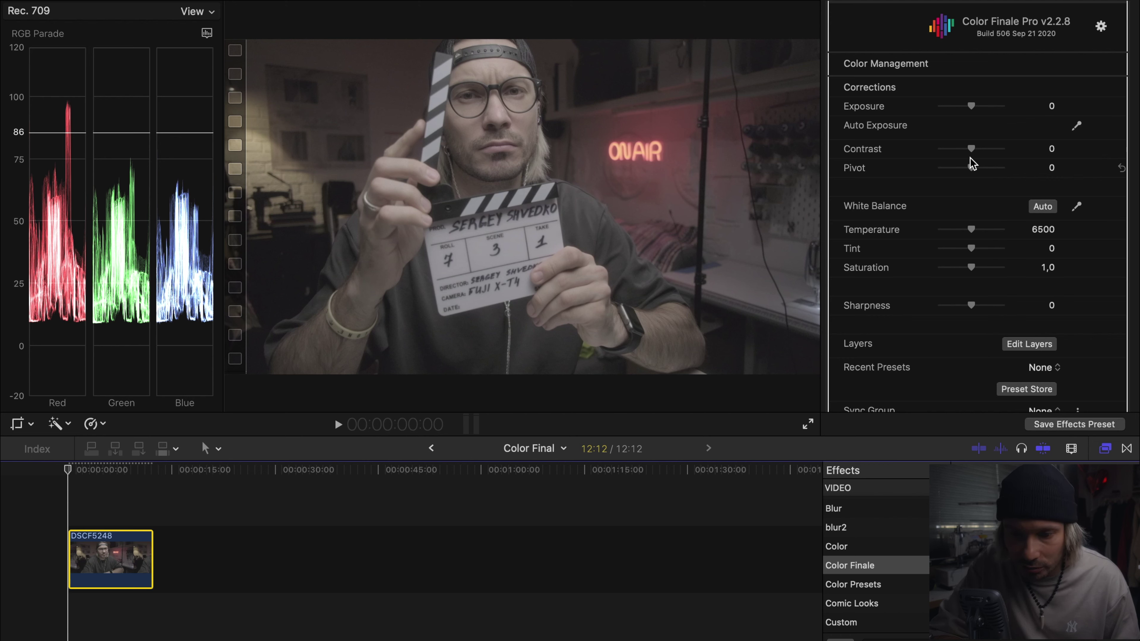
drag(973, 149, 981, 153)
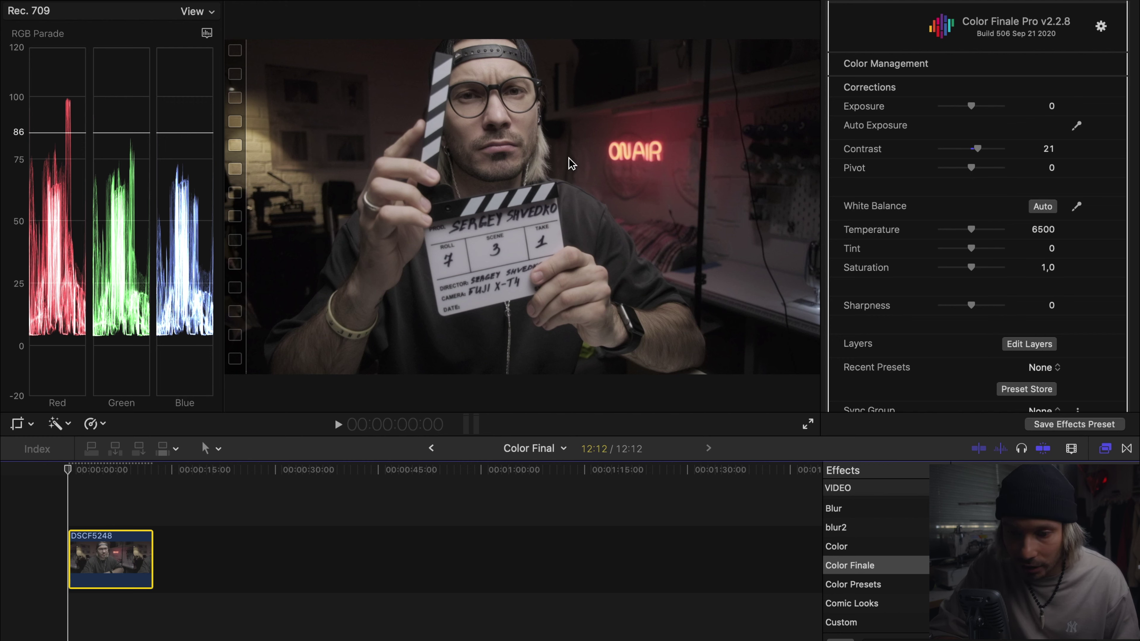
drag(973, 170, 1000, 168)
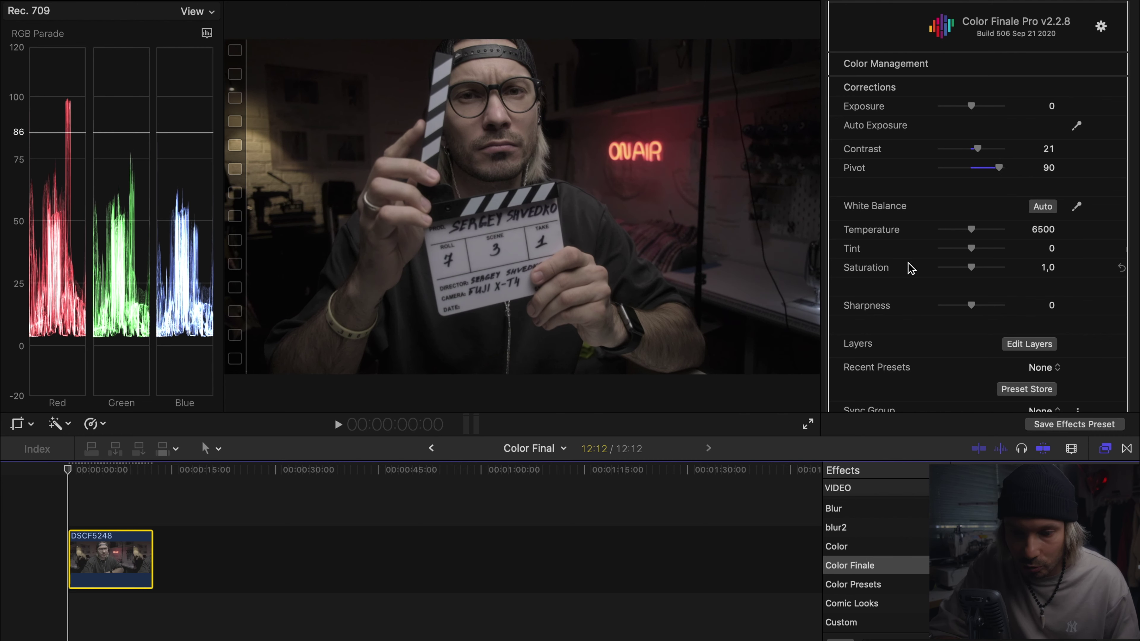
scroll(911, 268, down, 3)
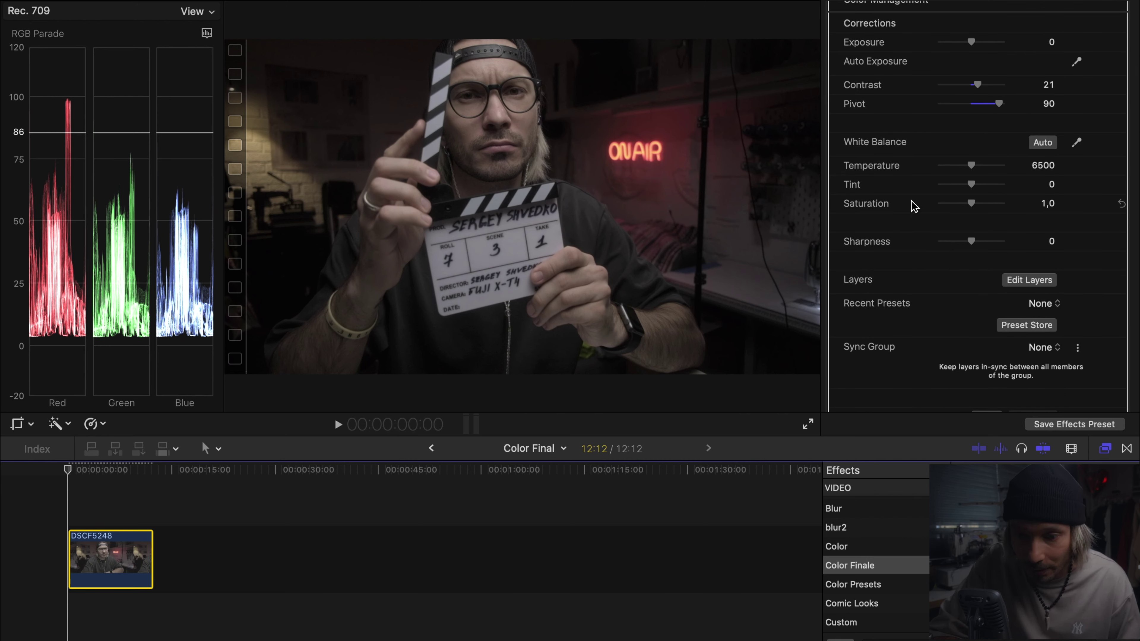
drag(972, 205, 996, 206)
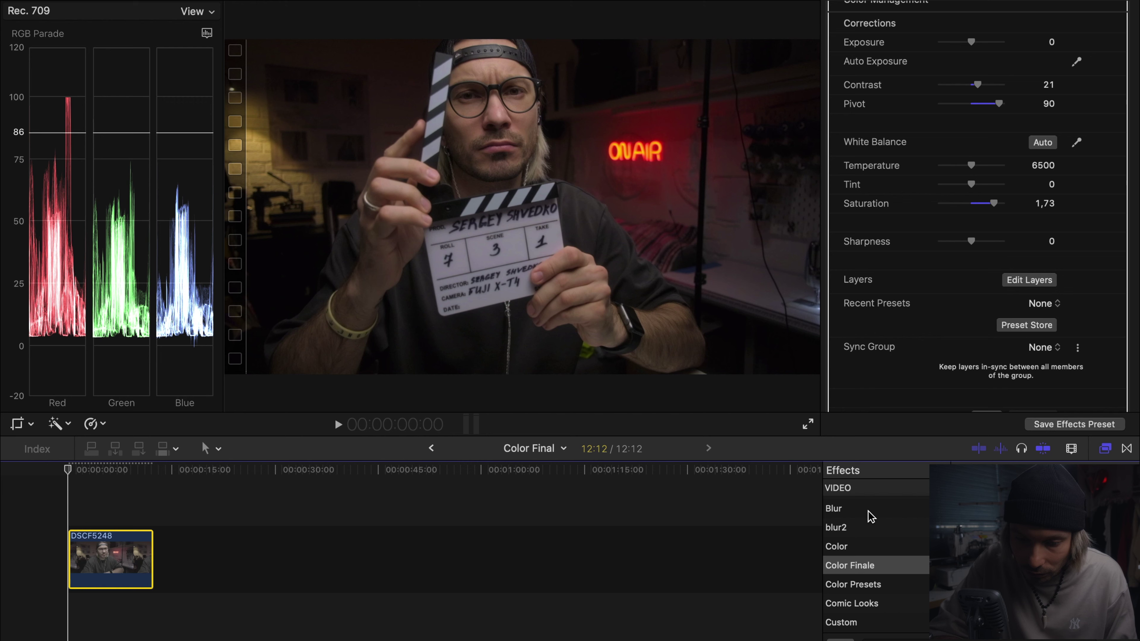
Step: Turn ColorFinalePro off and apply a Custom LUT effect to clip DSCF5248 with the X-T4 LUT XT4_FLog_FGamut_to_WDR_BT.709_33grid_V.1.00
scroll(871, 516, up, 5)
click(853, 526)
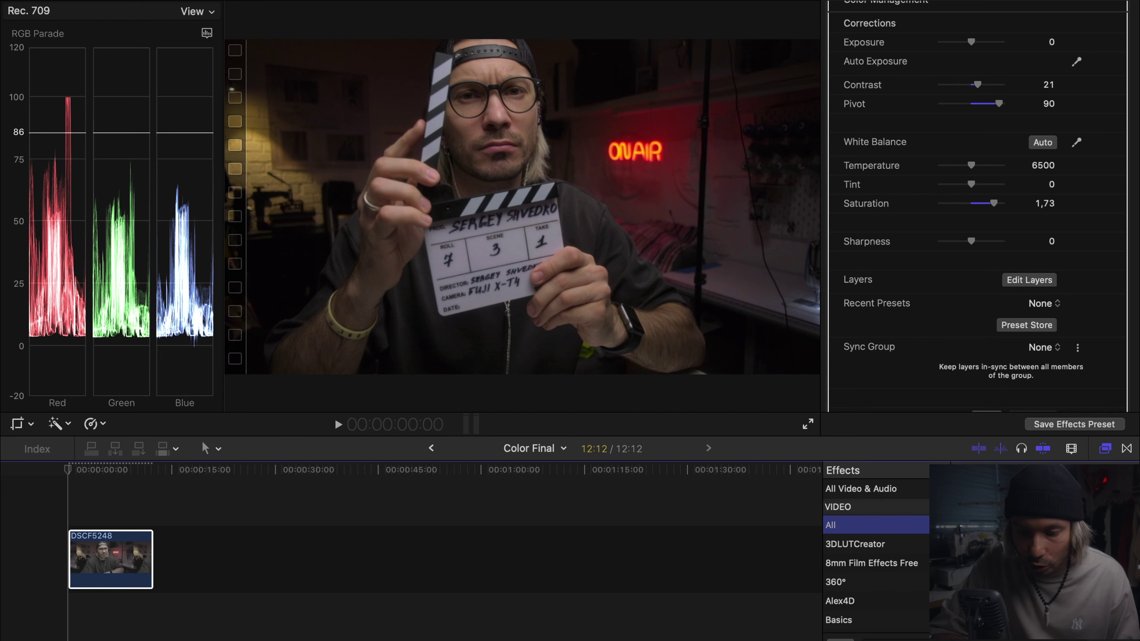
drag(1067, 475, 101, 563)
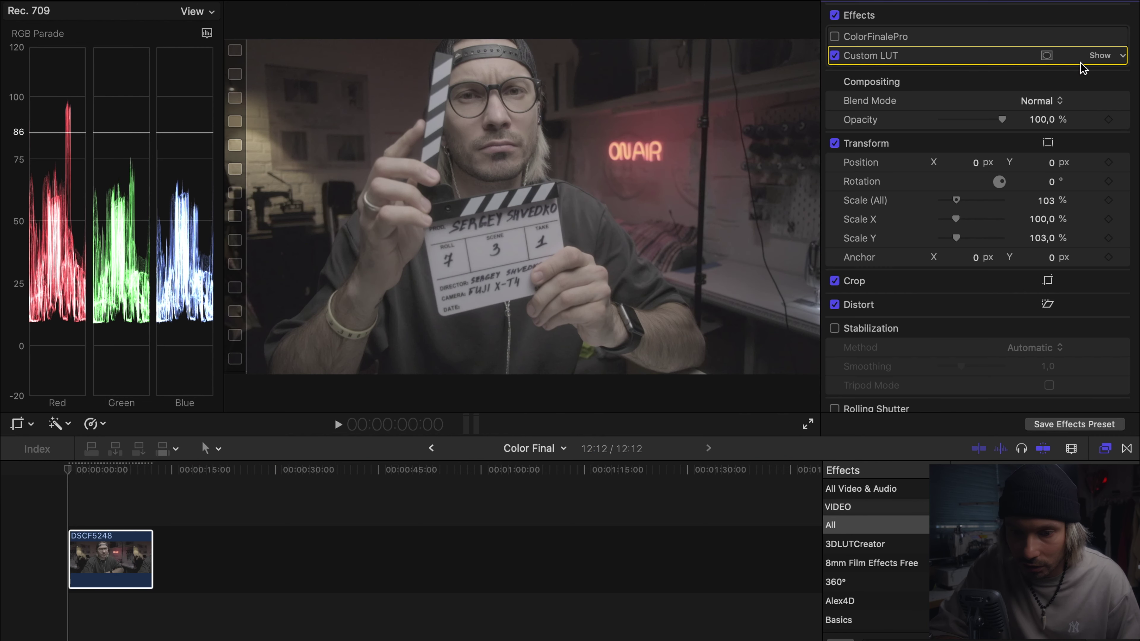
click(1098, 56)
click(969, 77)
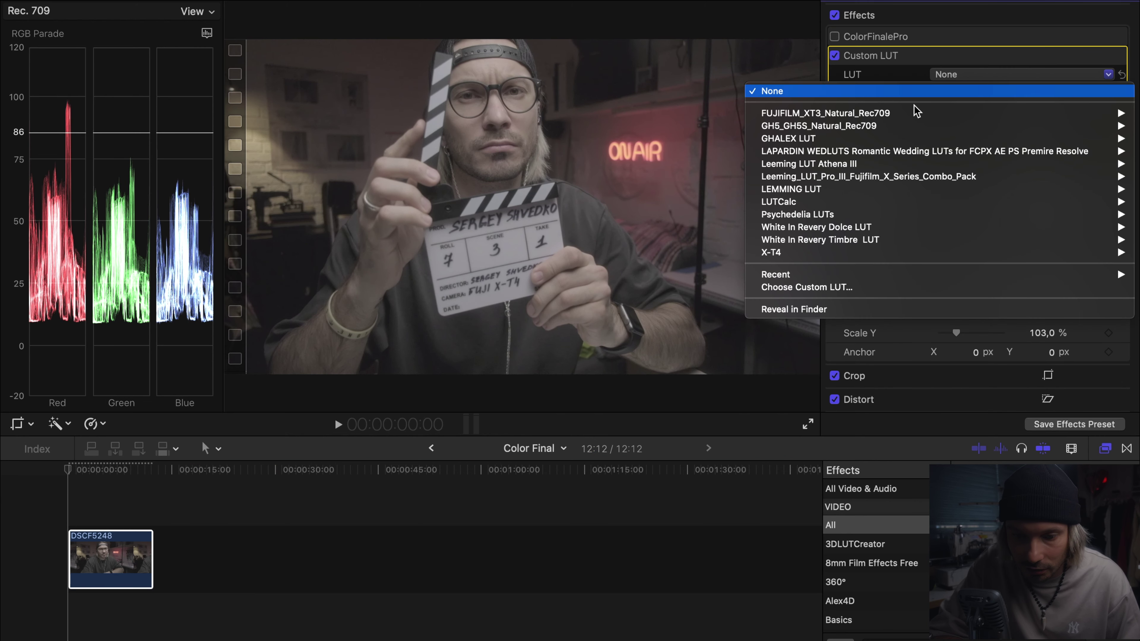
mouse_move(778, 254)
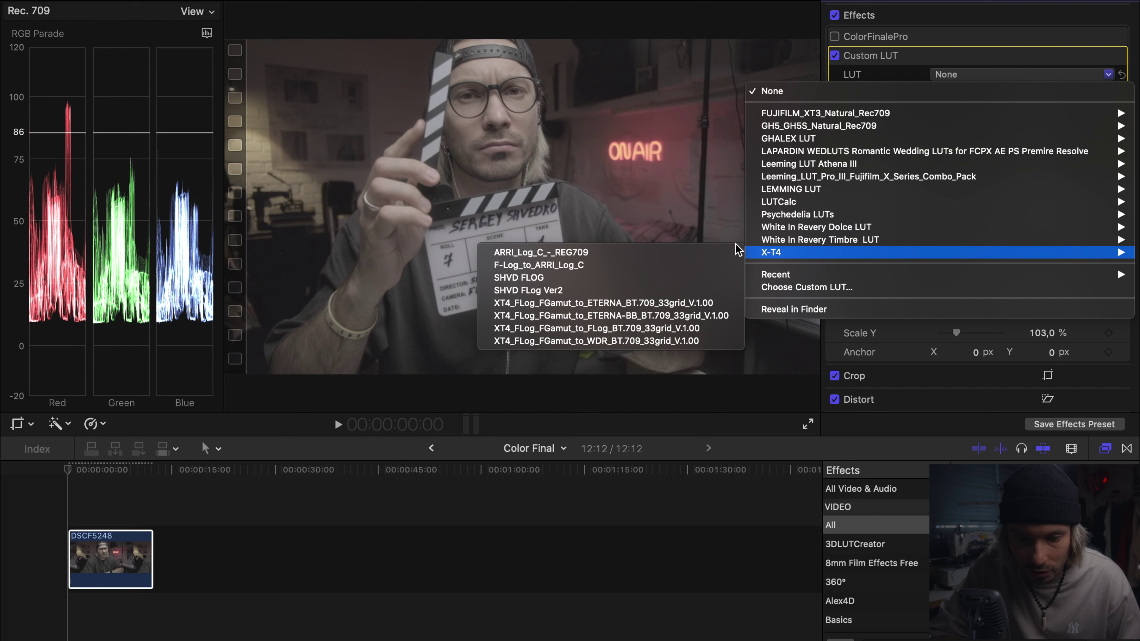
click(582, 343)
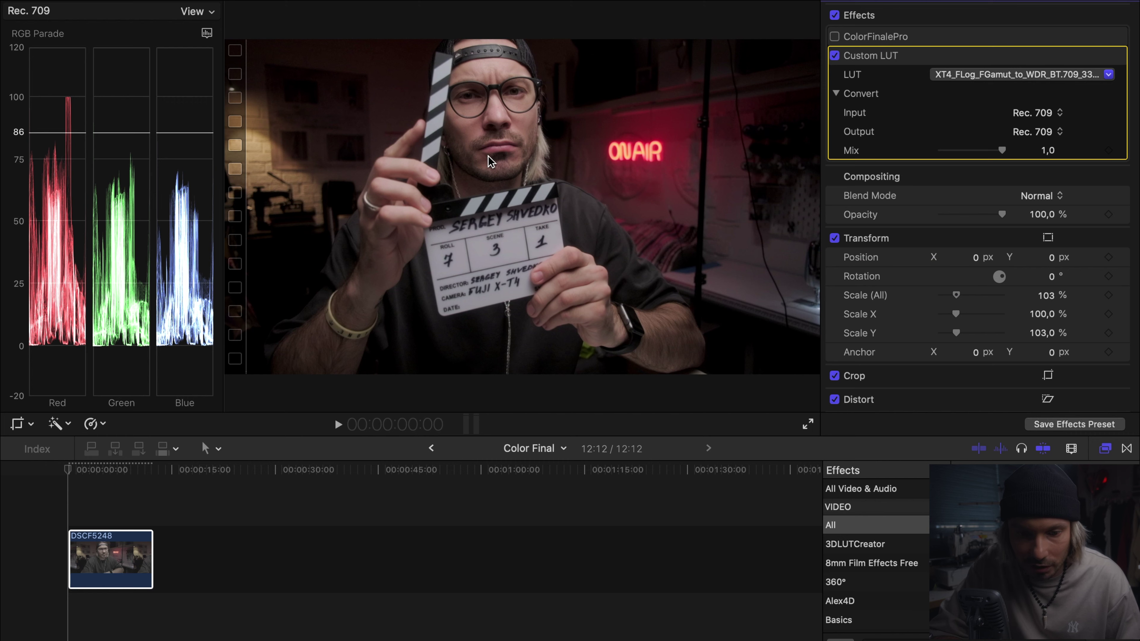
Step: Compare the Custom LUT and ColorFinalePro looks by toggling the effects, checking the masked skin area on the vectorscope
click(833, 56)
click(833, 56)
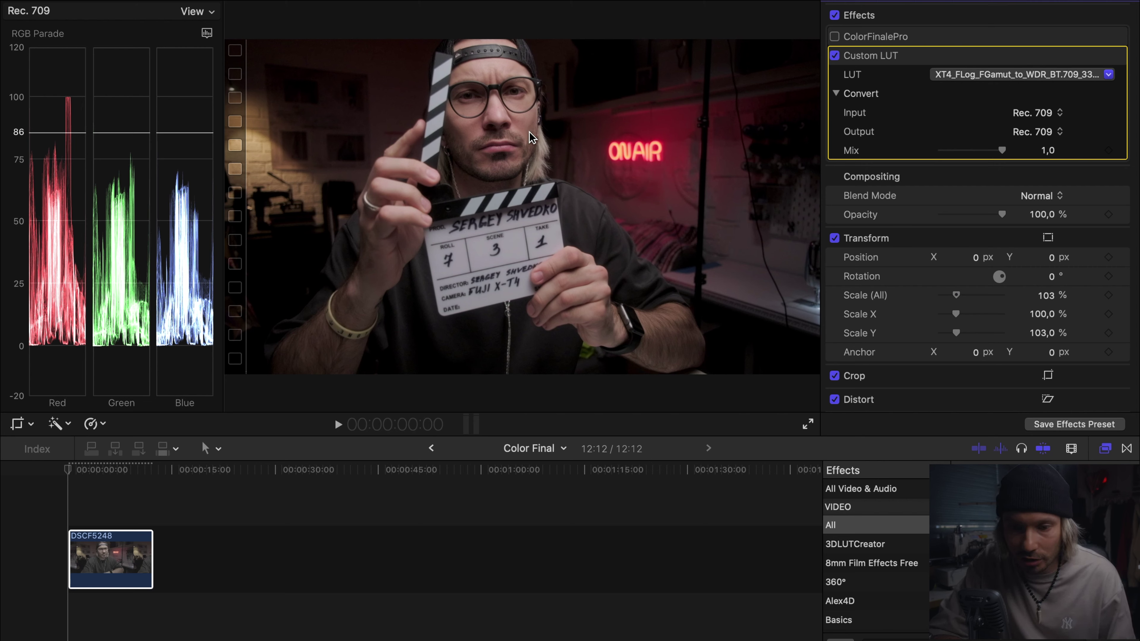
click(834, 55)
click(834, 37)
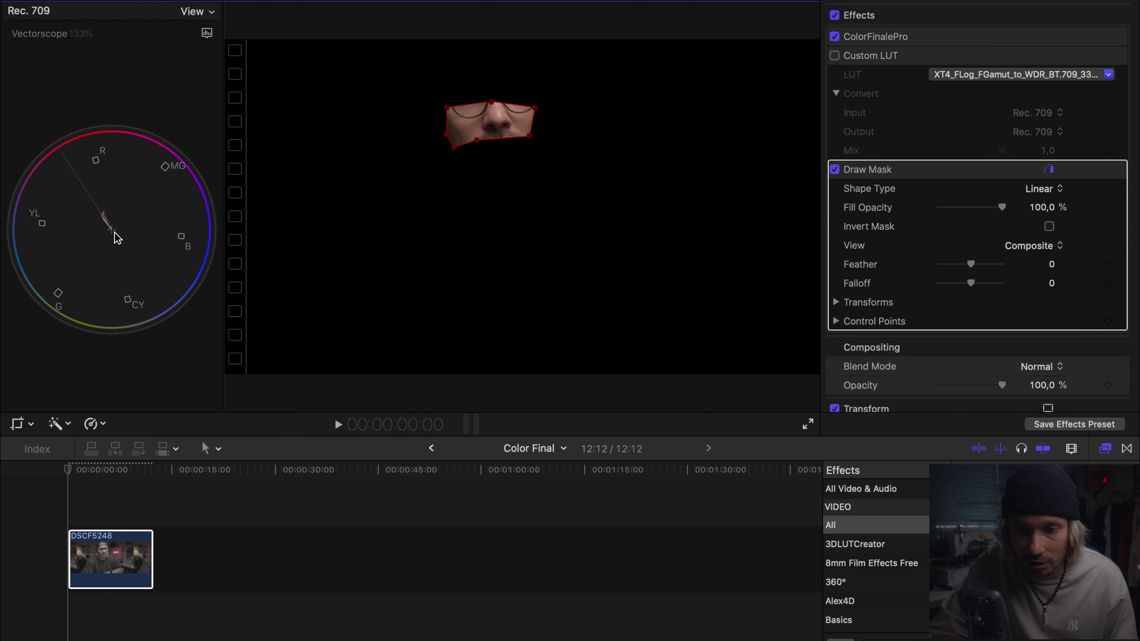
click(834, 36)
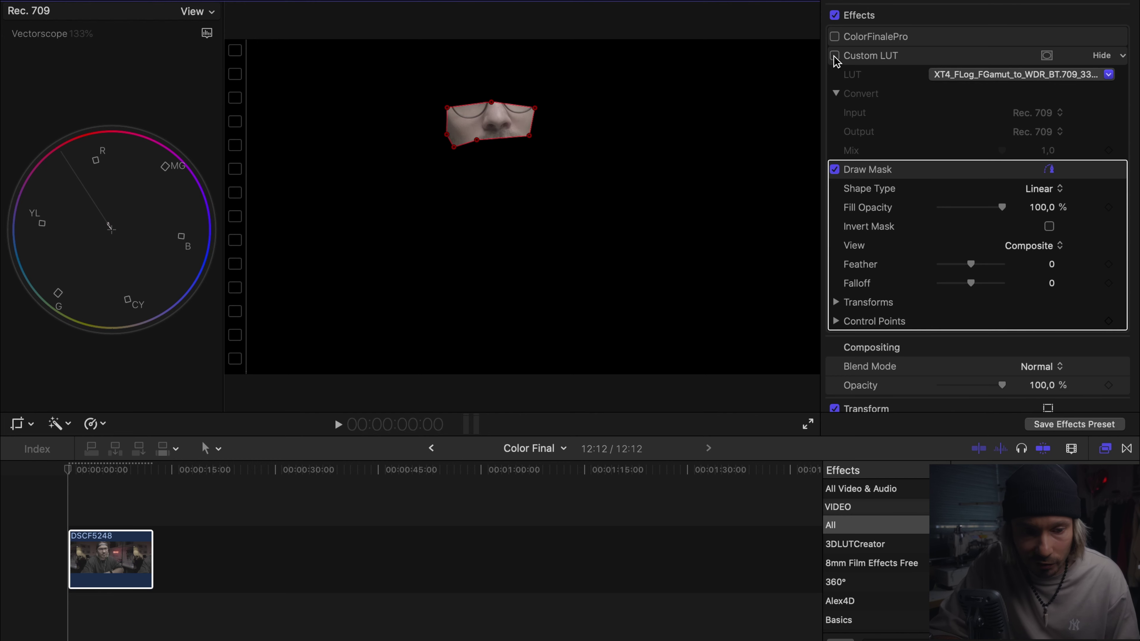
click(834, 56)
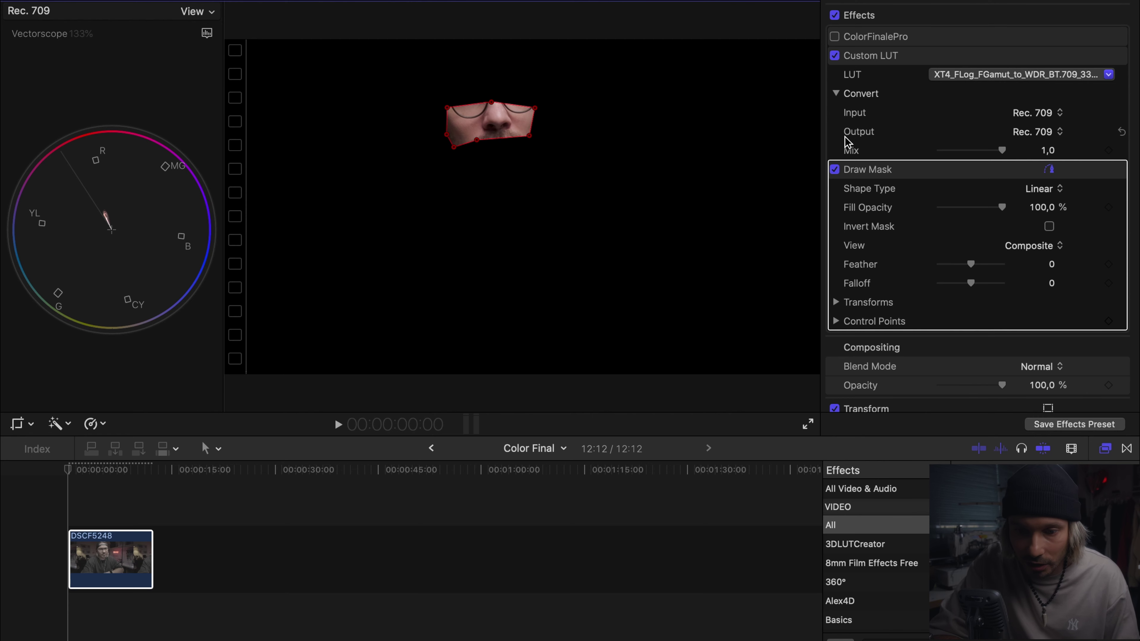
Step: Delete the Draw Mask effect and compare both looks on the full frame, ending with ColorFinalePro on and Custom LUT off
click(844, 169)
key(Delete)
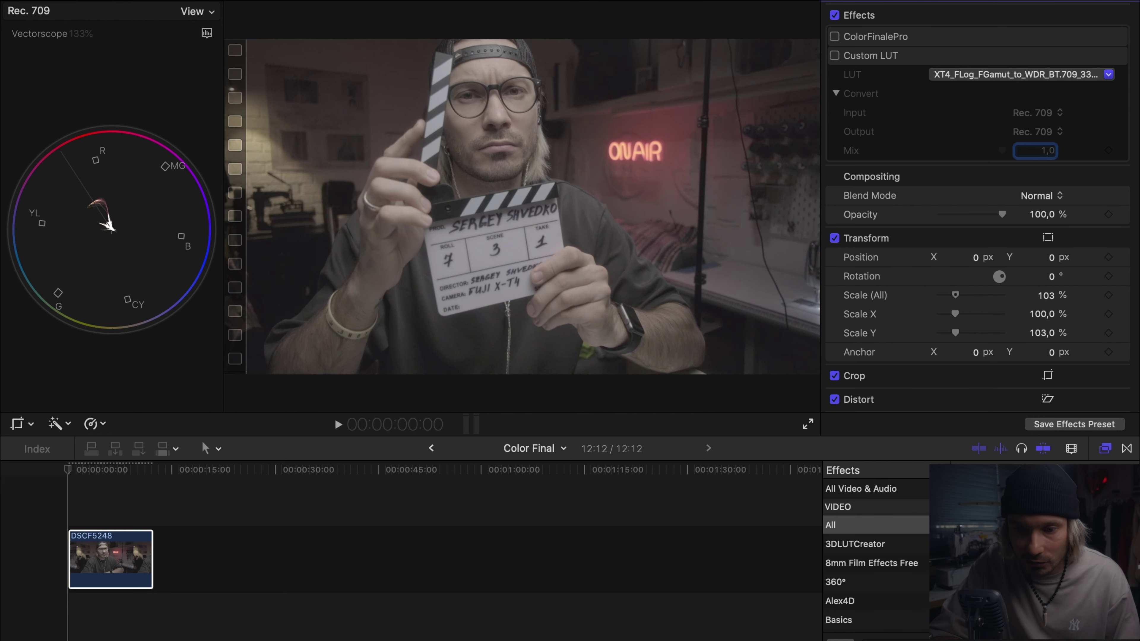
click(834, 37)
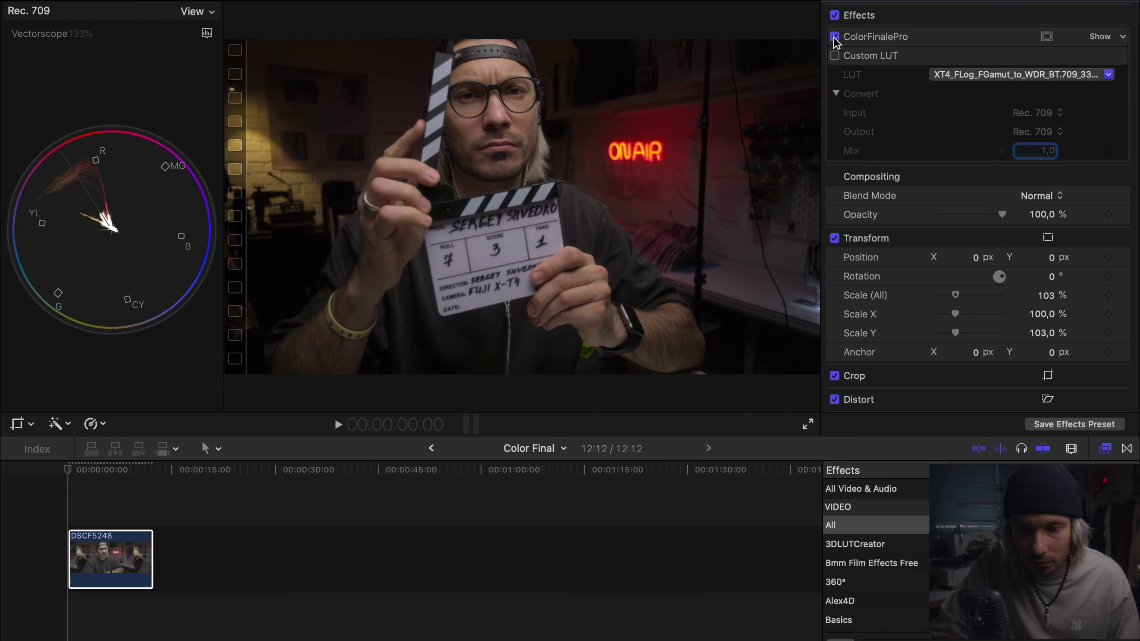
click(834, 36)
click(835, 56)
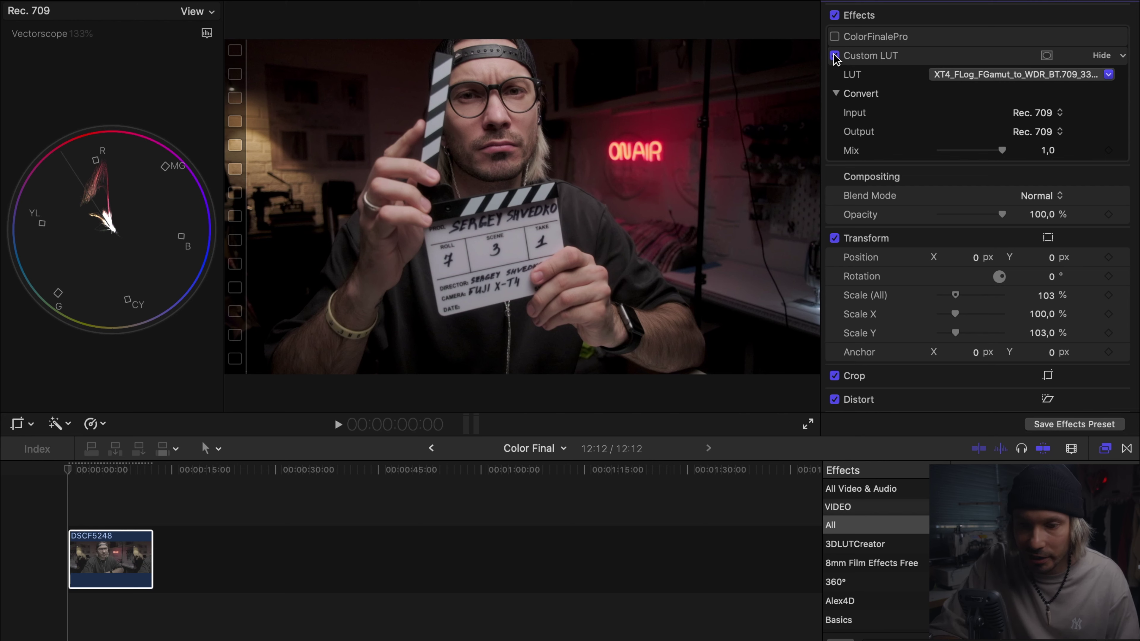
click(835, 56)
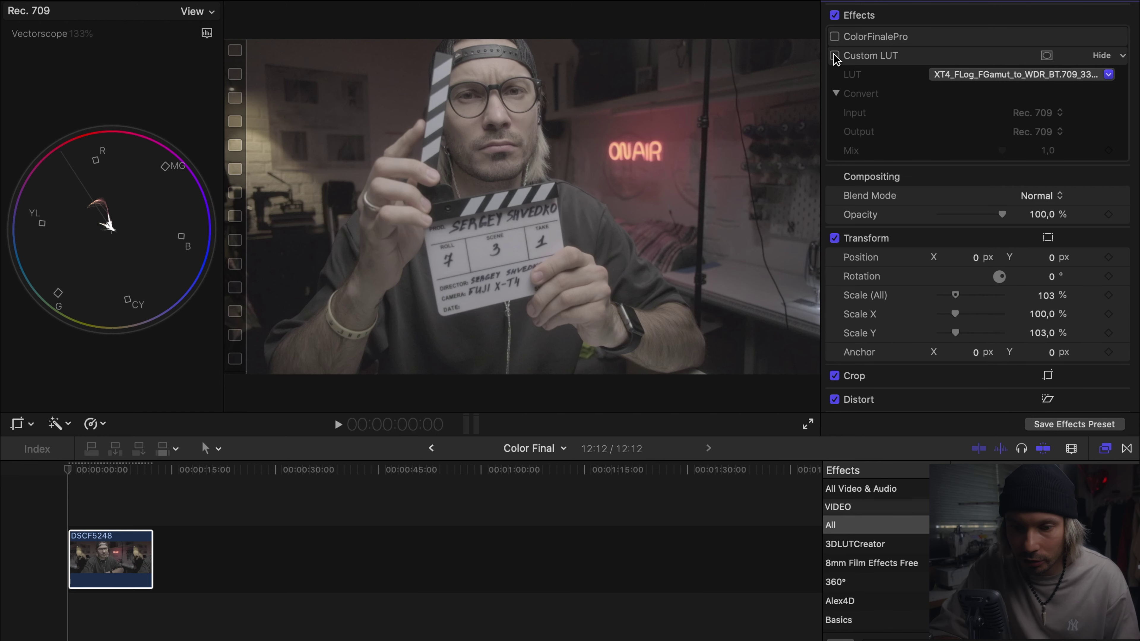
click(834, 37)
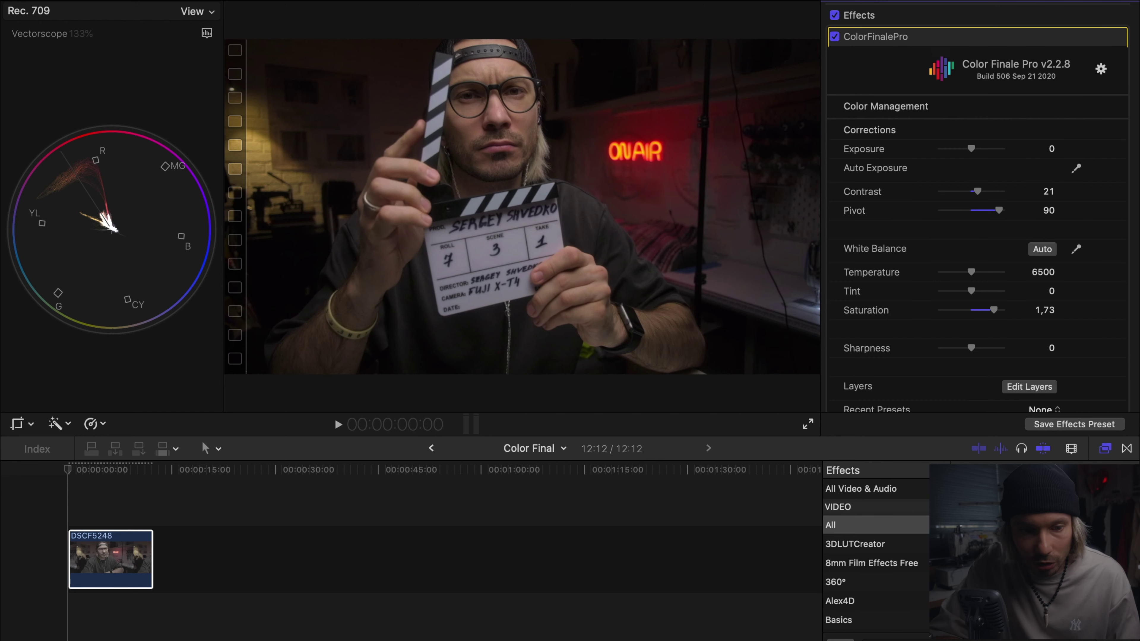
Step: Switch the video scope to Waveform and add a Color Wheels layer to the reset ColorFinalePro effect
click(207, 33)
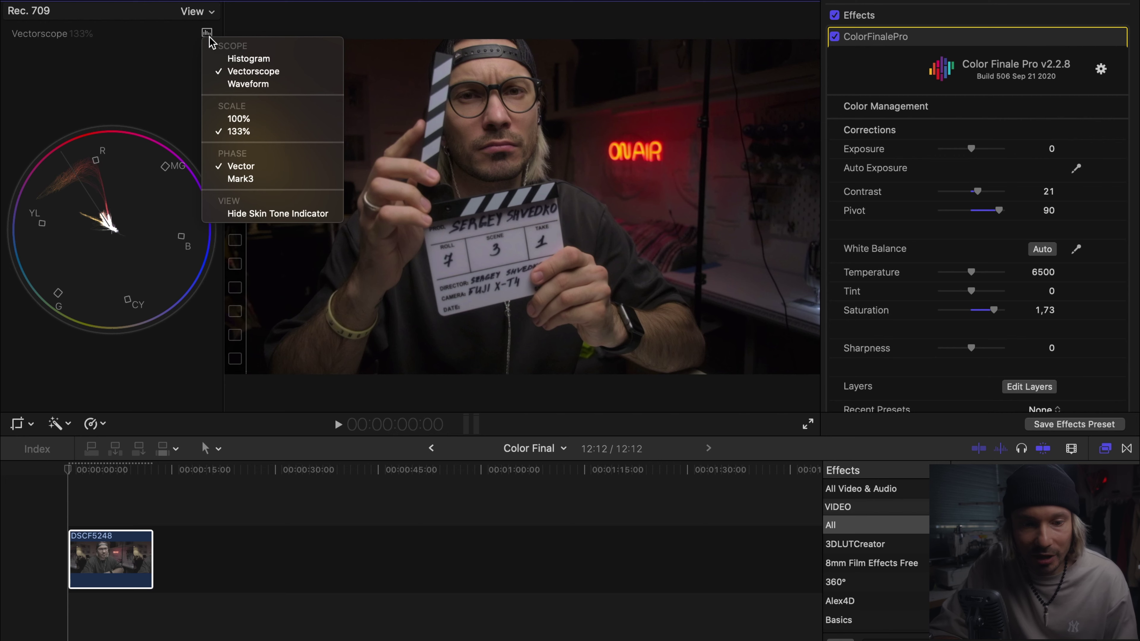
click(249, 84)
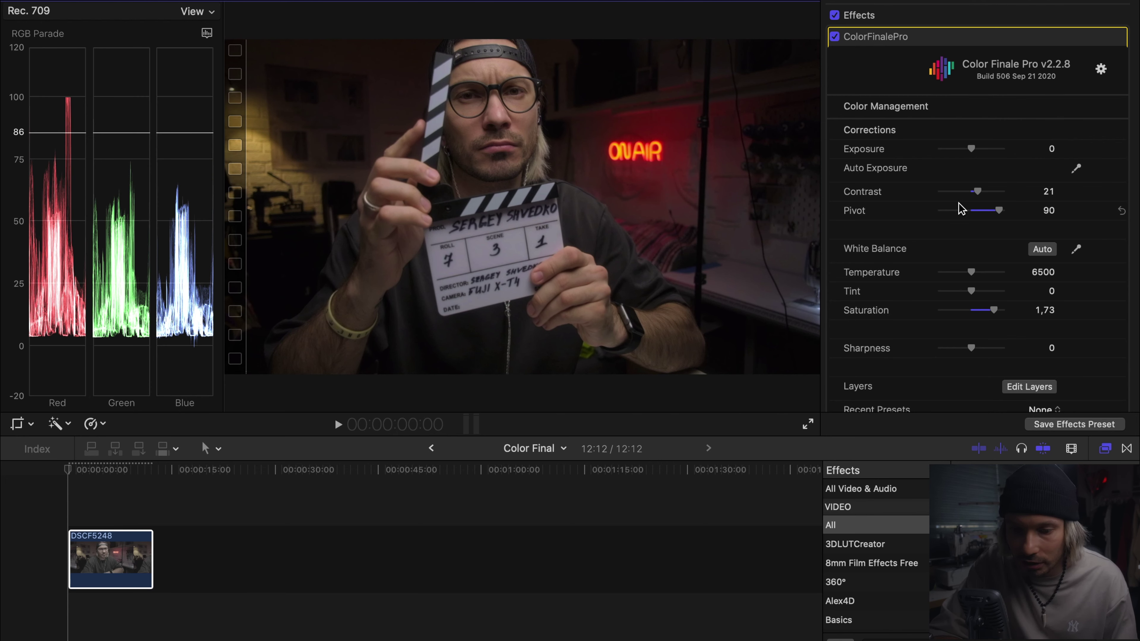
scroll(961, 208, down, 2)
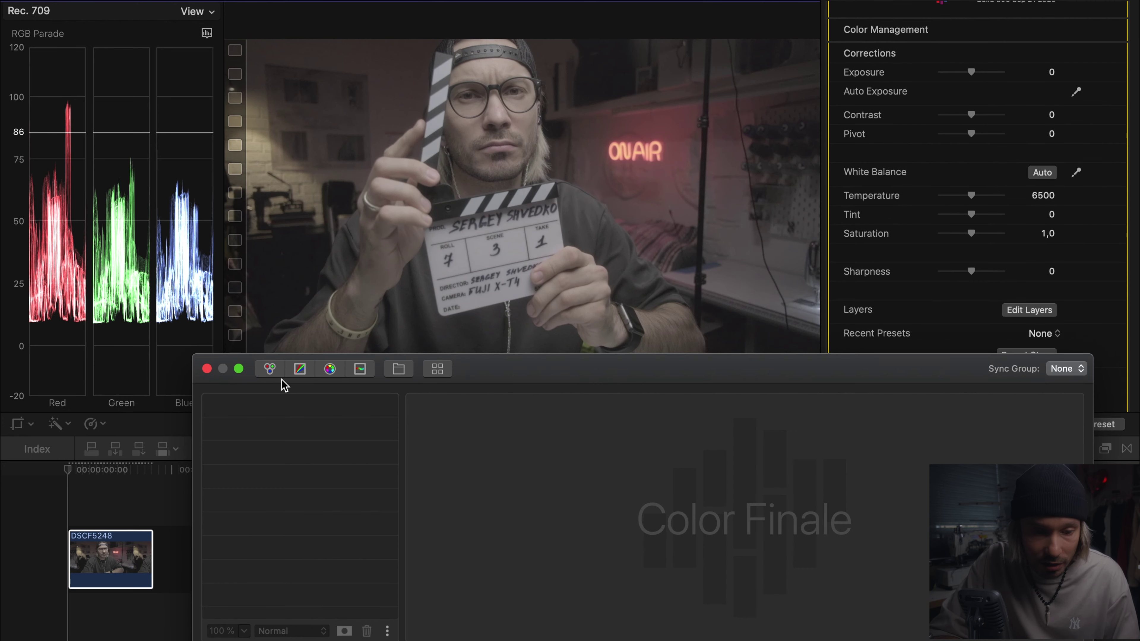
click(269, 369)
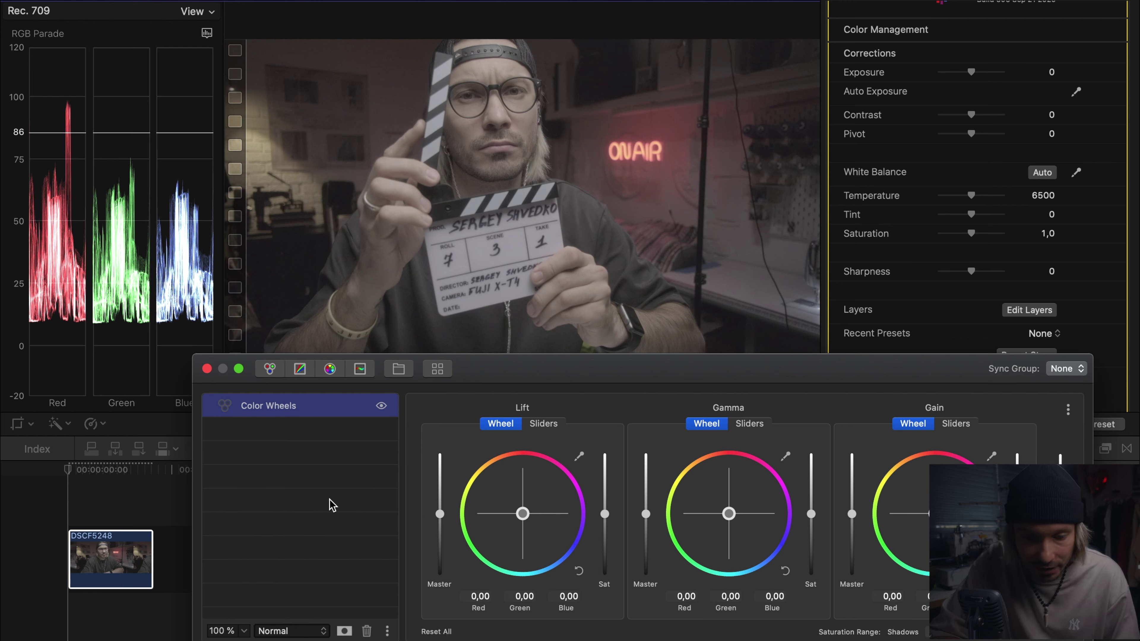
Step: Lower the Color Wheels masters to -0,08 for Lift, -0,07 for Gamma and -0,12 for Gain
drag(440, 515, 442, 520)
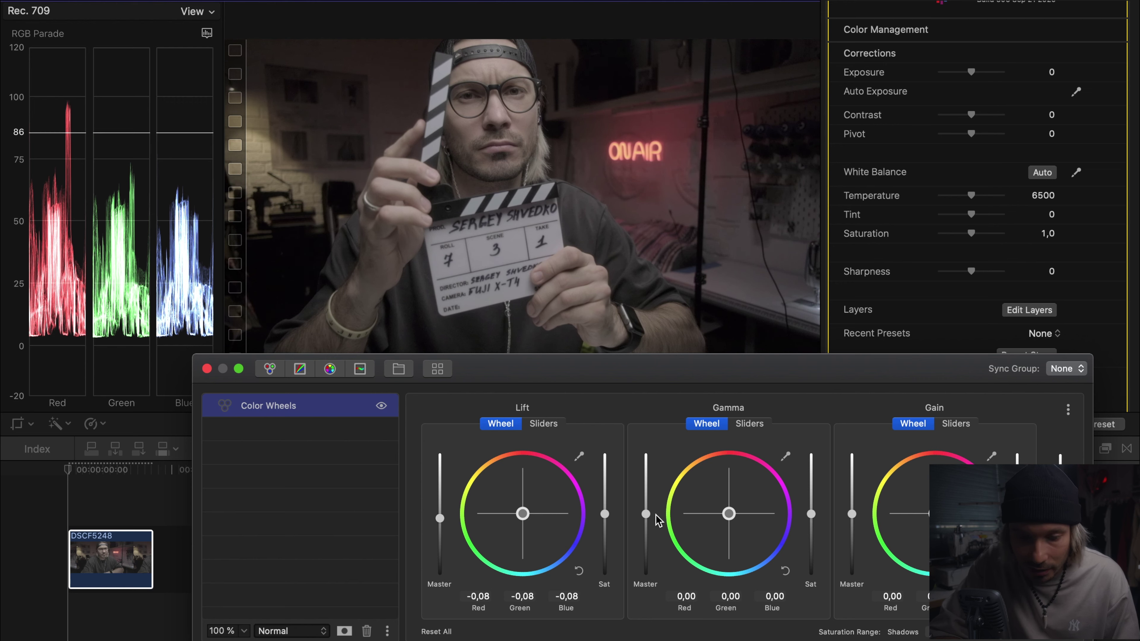
drag(653, 512, 649, 521)
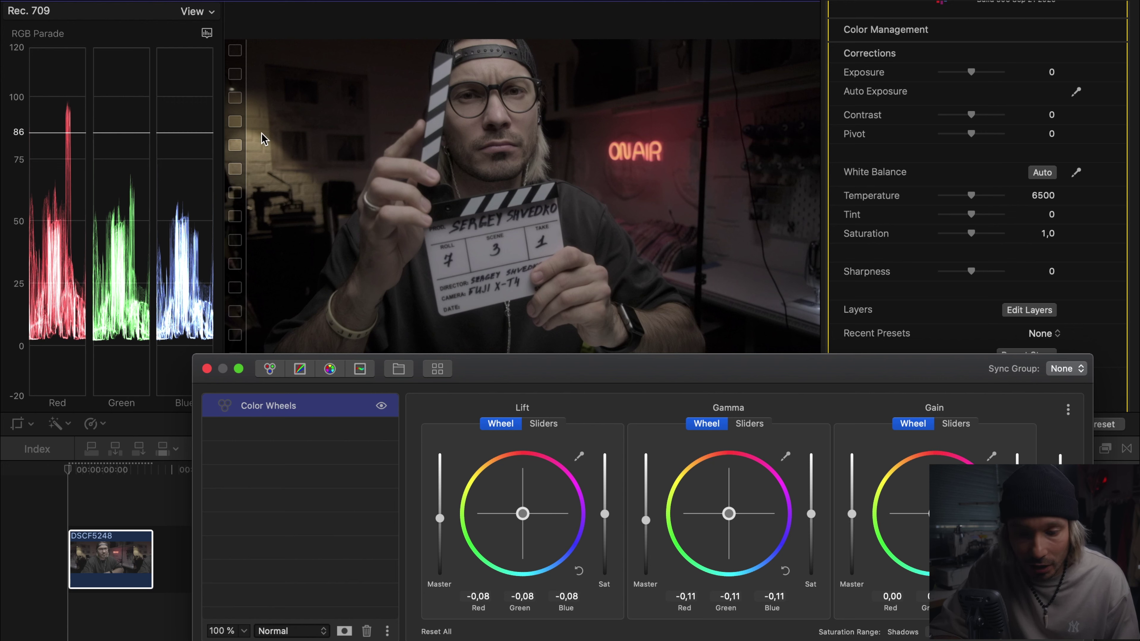
drag(852, 515, 853, 519)
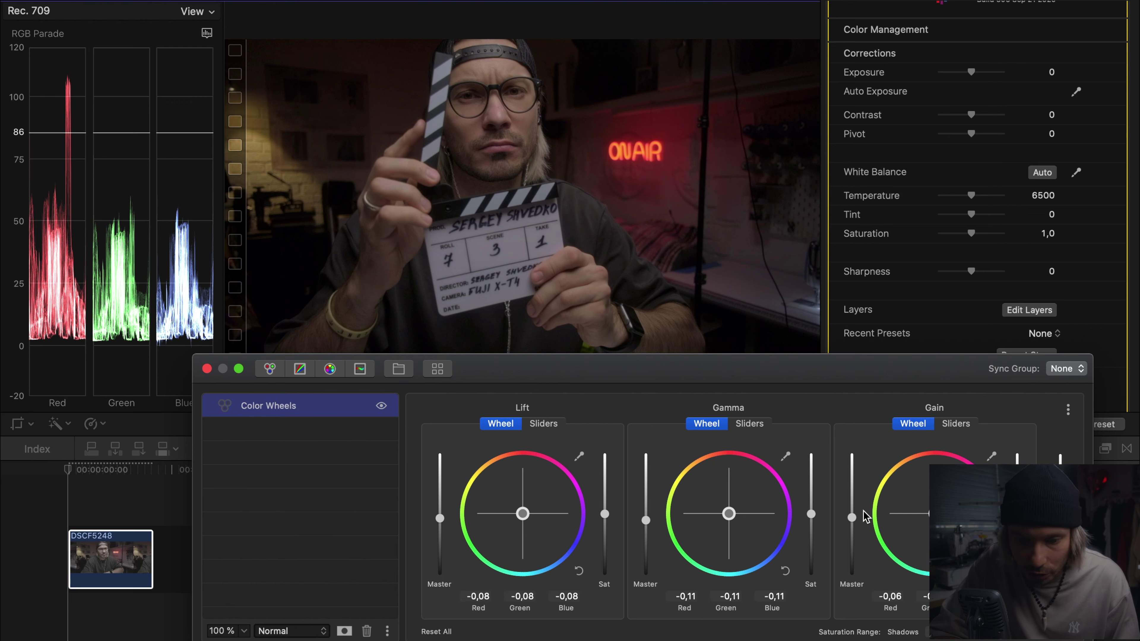
drag(851, 518, 852, 523)
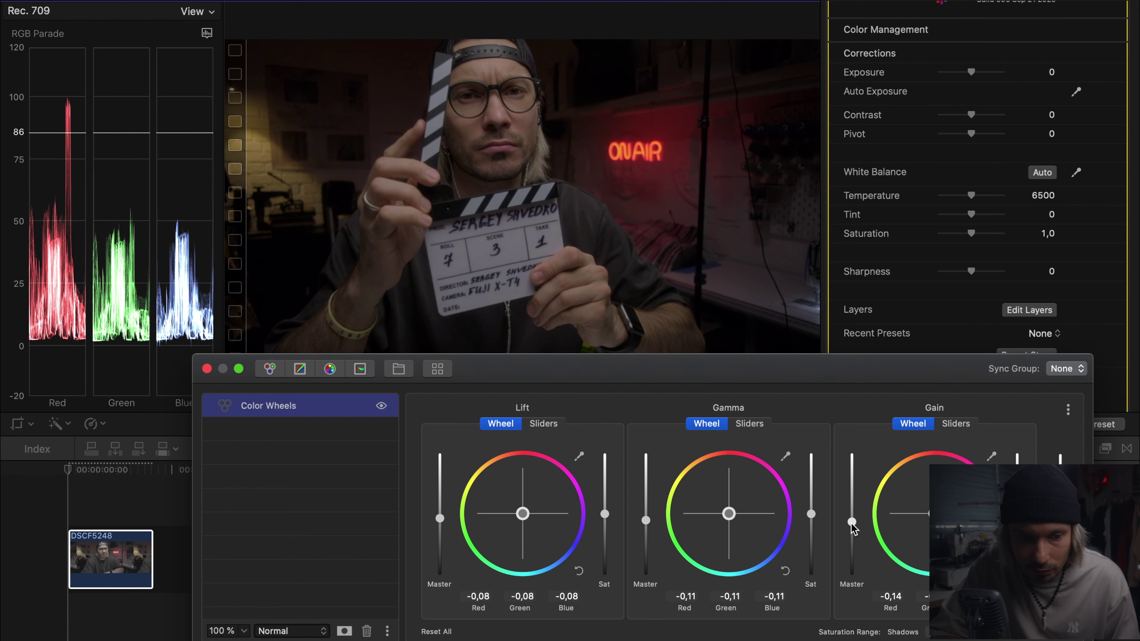
drag(646, 520, 645, 517)
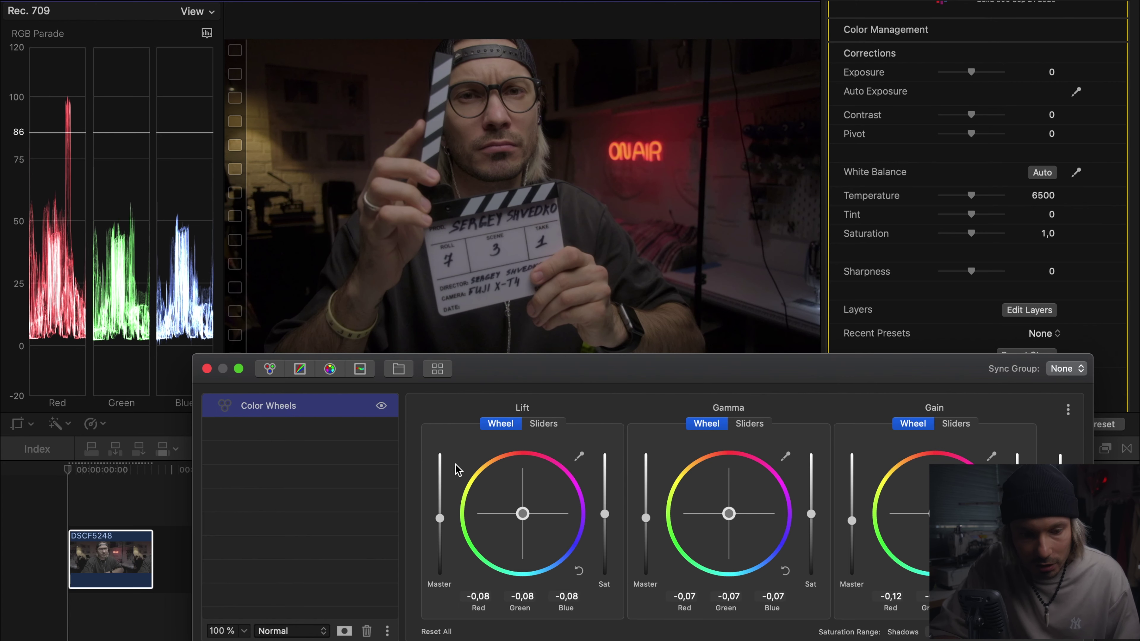
Step: Add a Curves layer, shape its Master curve into a gentle S with three points, slightly raise the black point, and close the layer editor
click(299, 369)
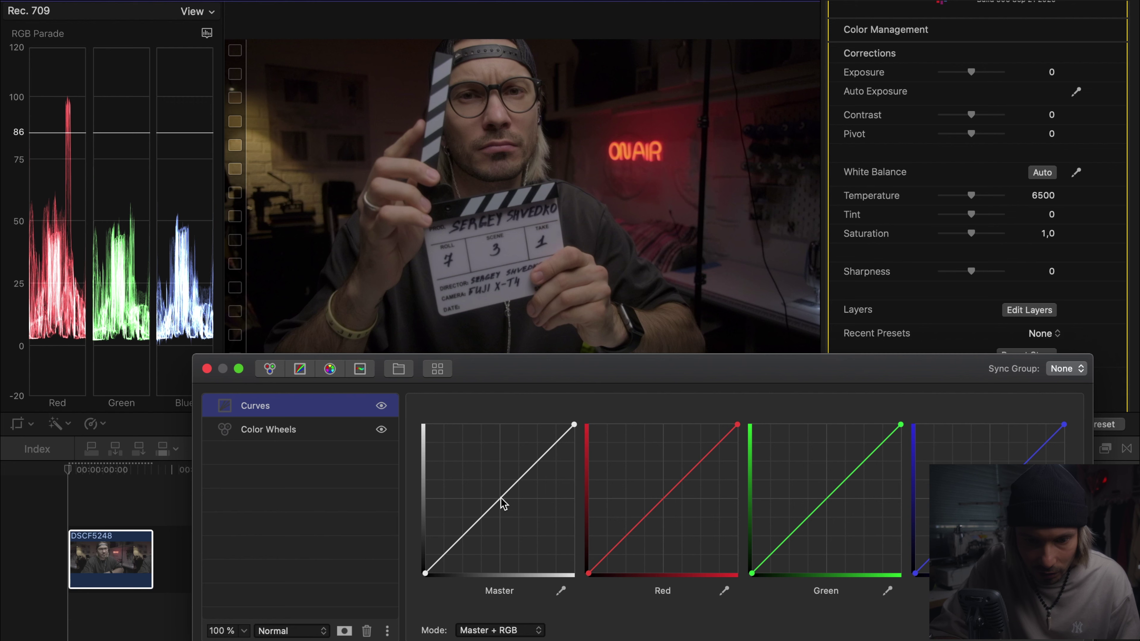
click(464, 537)
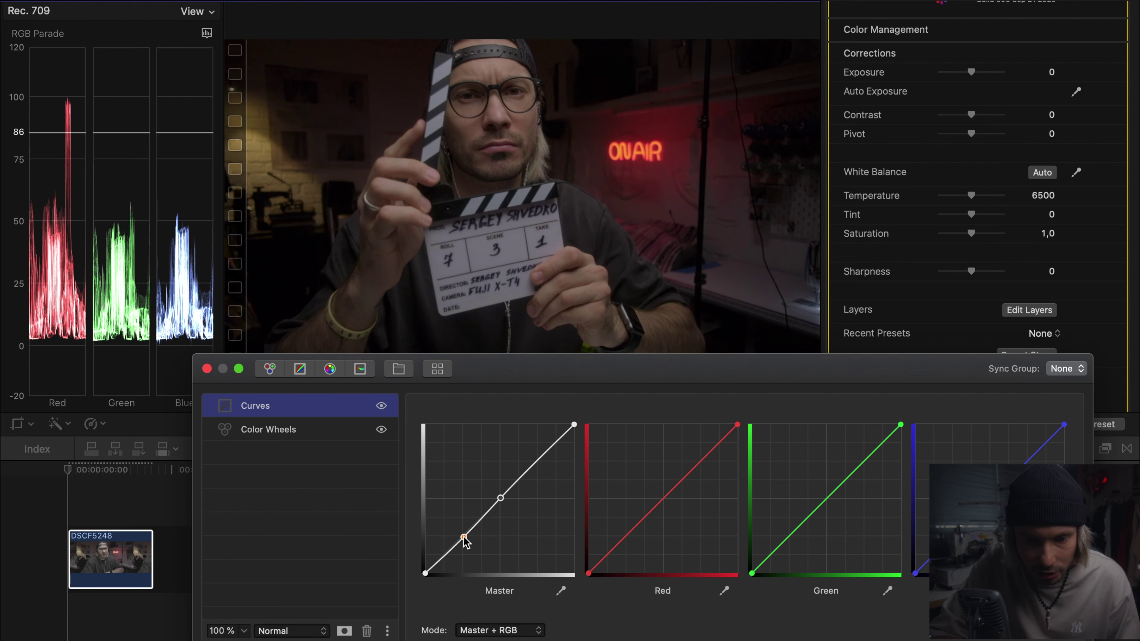
drag(464, 537, 466, 537)
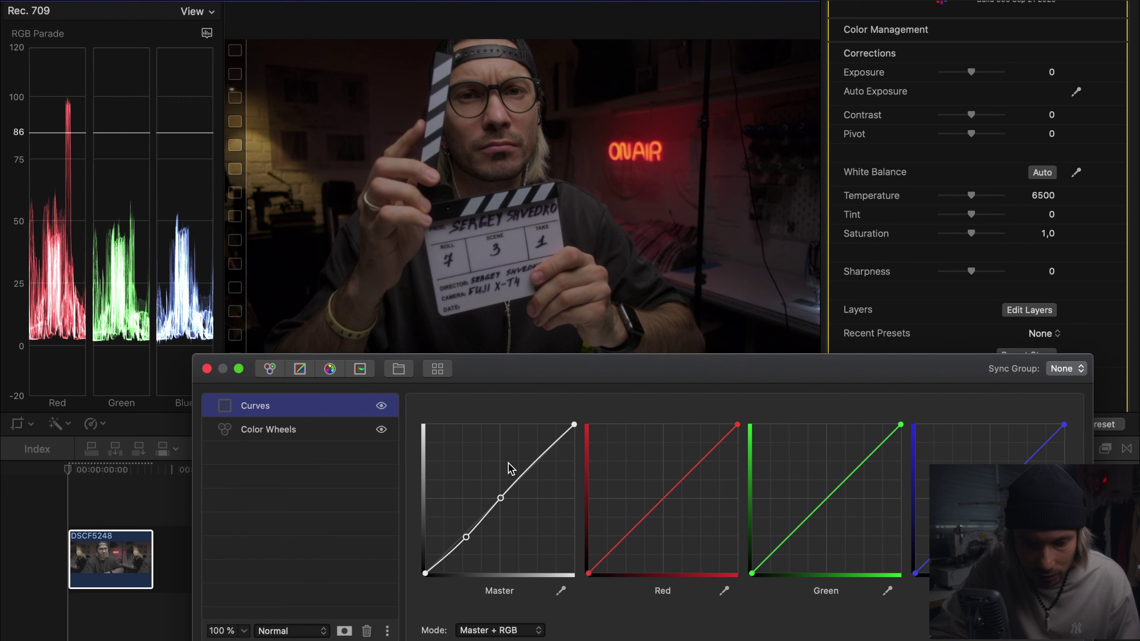
drag(501, 497, 500, 494)
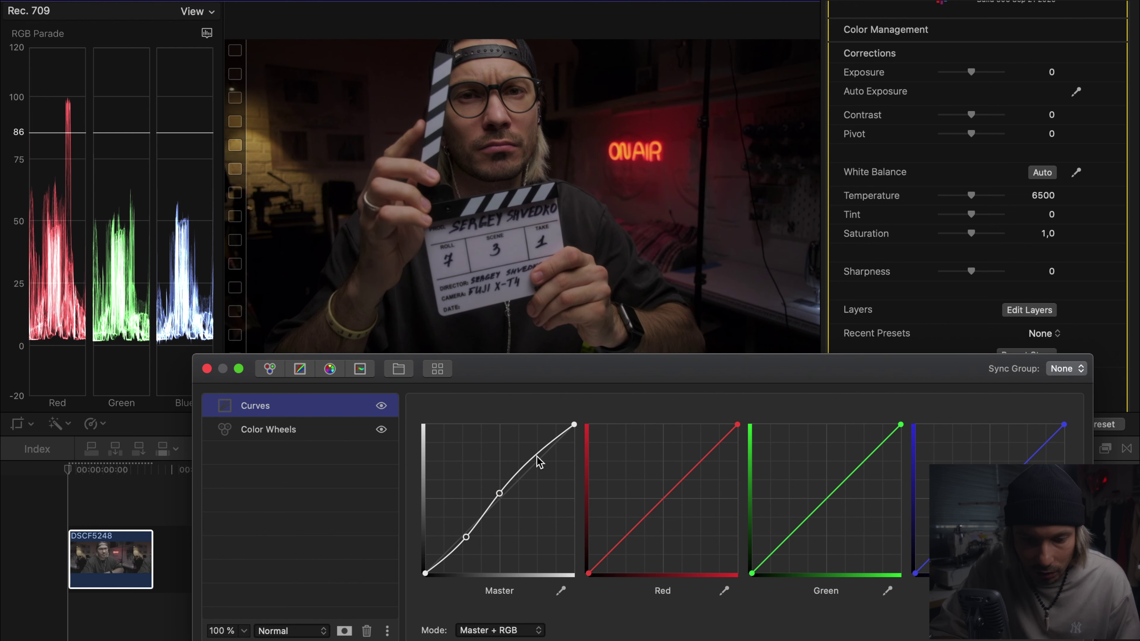
drag(536, 458, 538, 458)
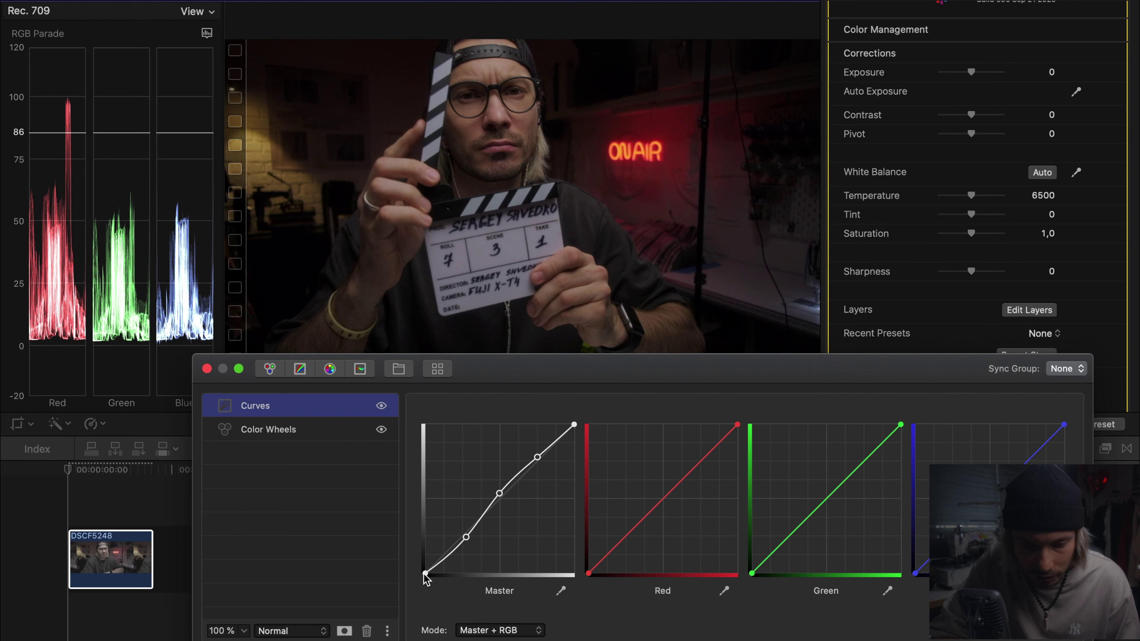
drag(424, 575, 424, 571)
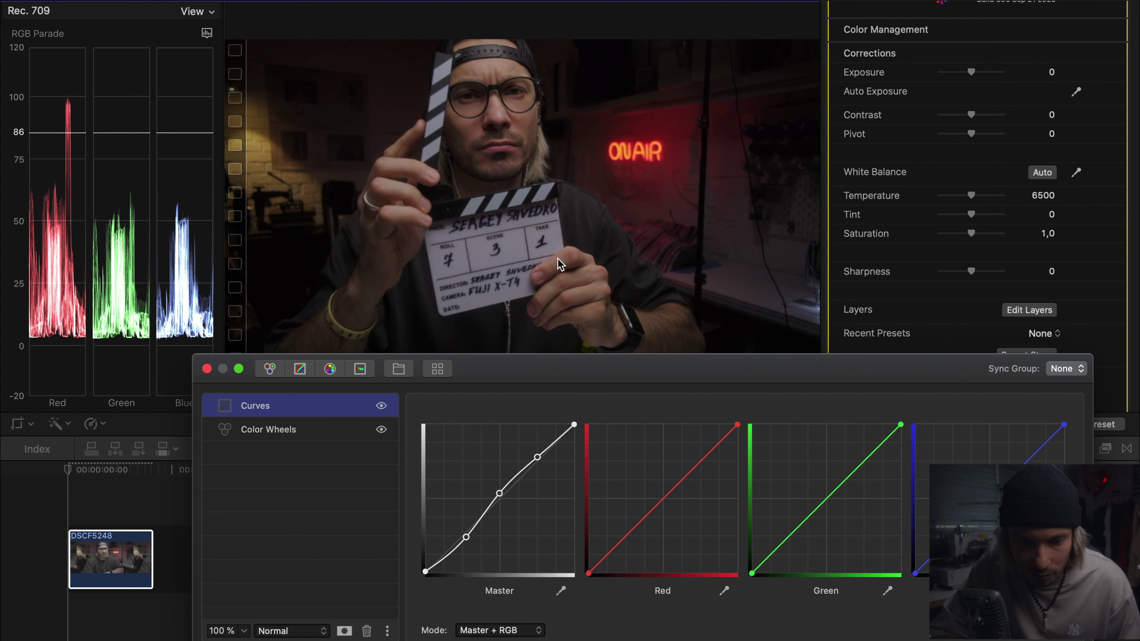
key(super+w)
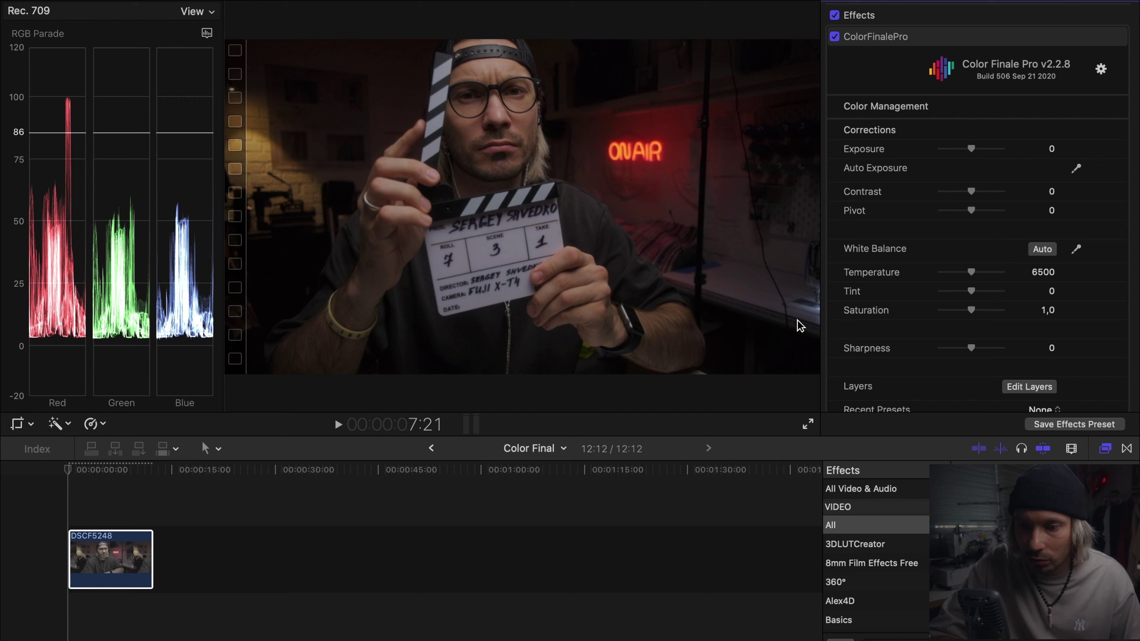
Step: Export the ColorFinalePro grade as a LUT named 1234 to the Desktop
click(1101, 68)
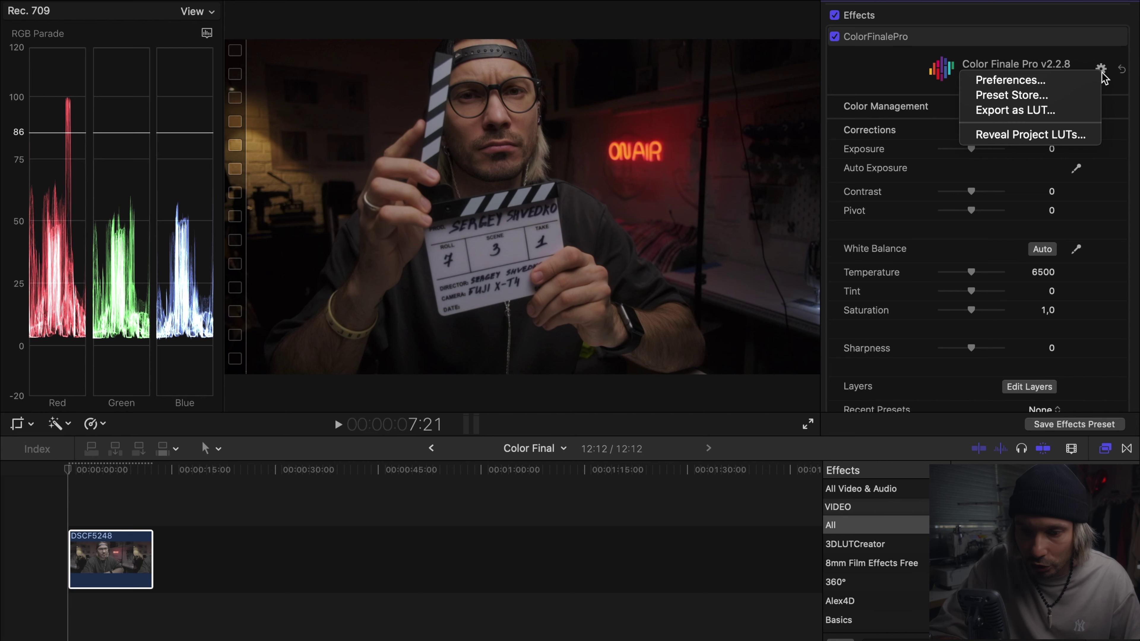
click(991, 117)
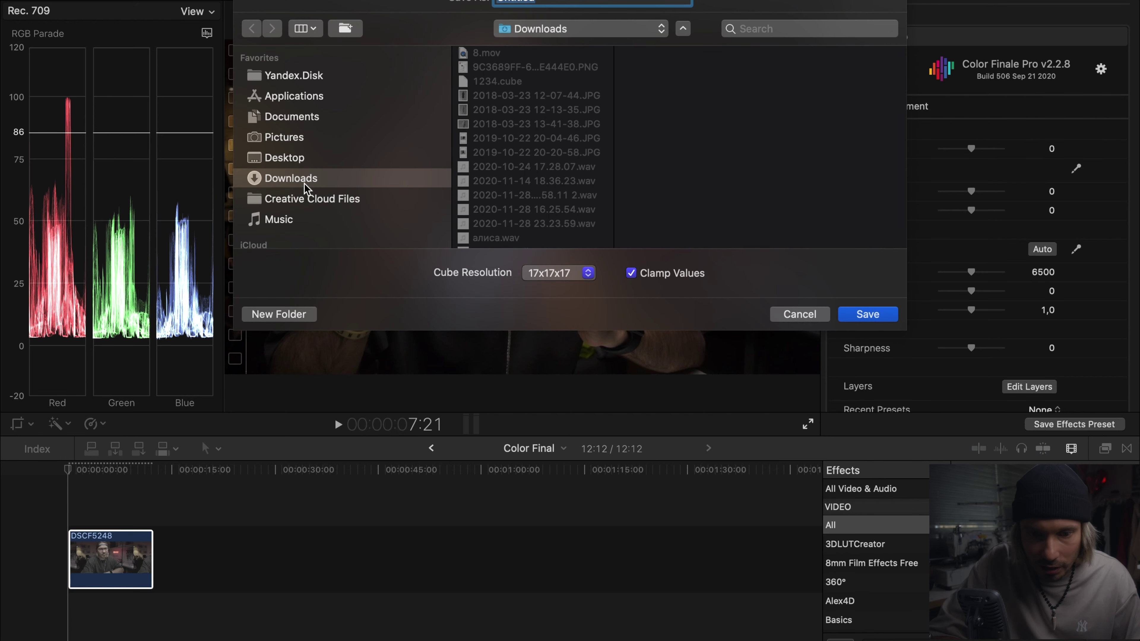
click(298, 161)
key(super+a)
text(123)
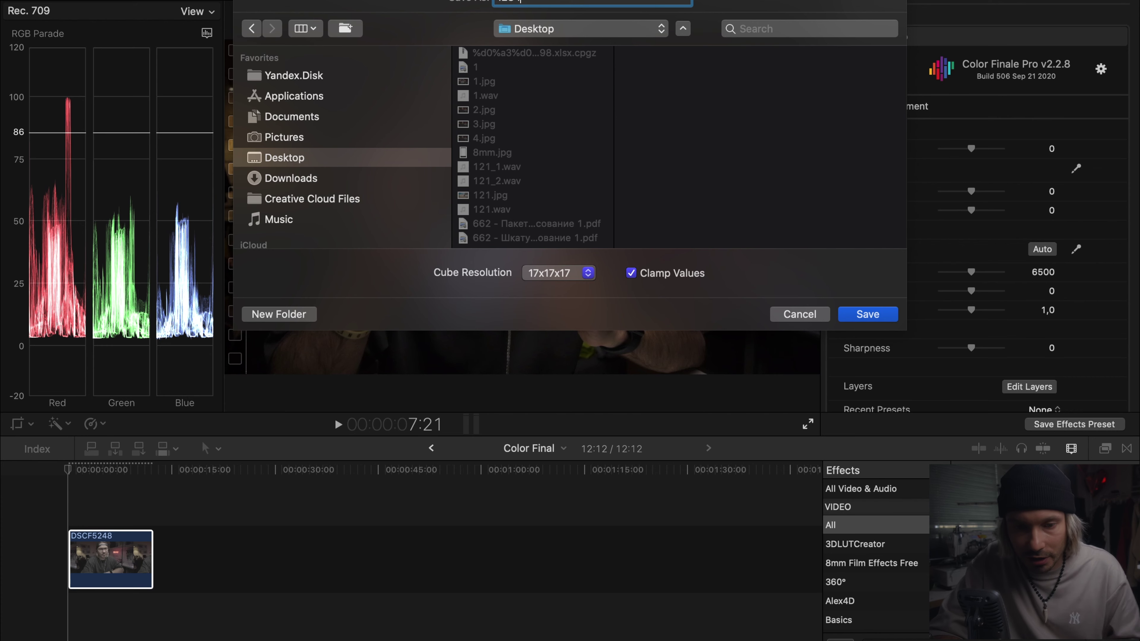
click(860, 314)
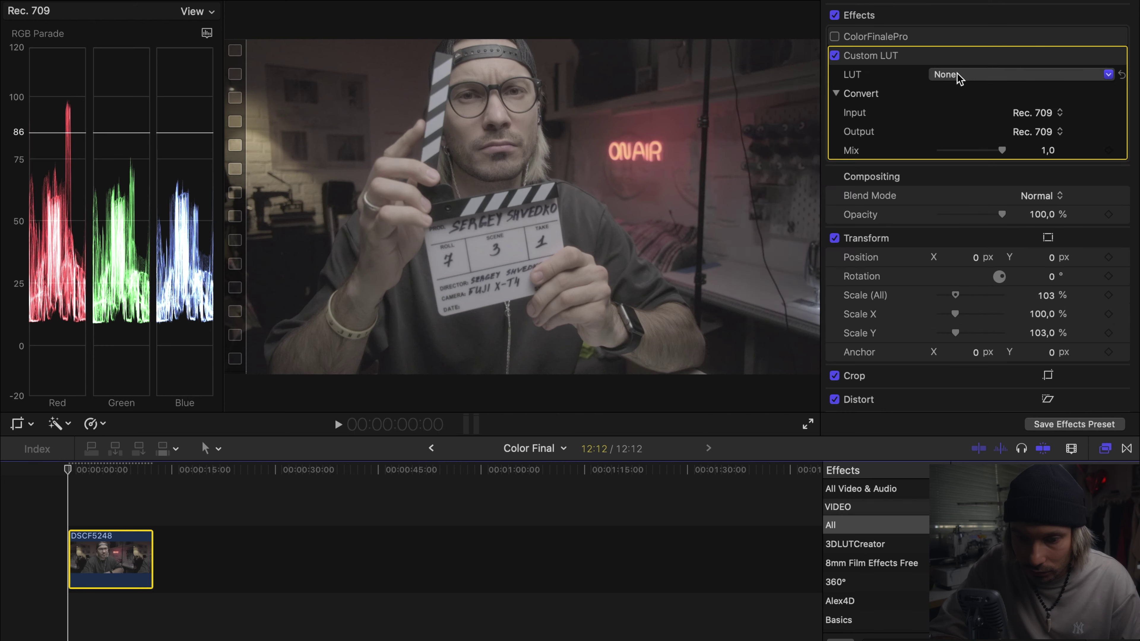
Step: Load the 1234 LUT from the X-T4 folder into the Custom LUT effect
click(957, 74)
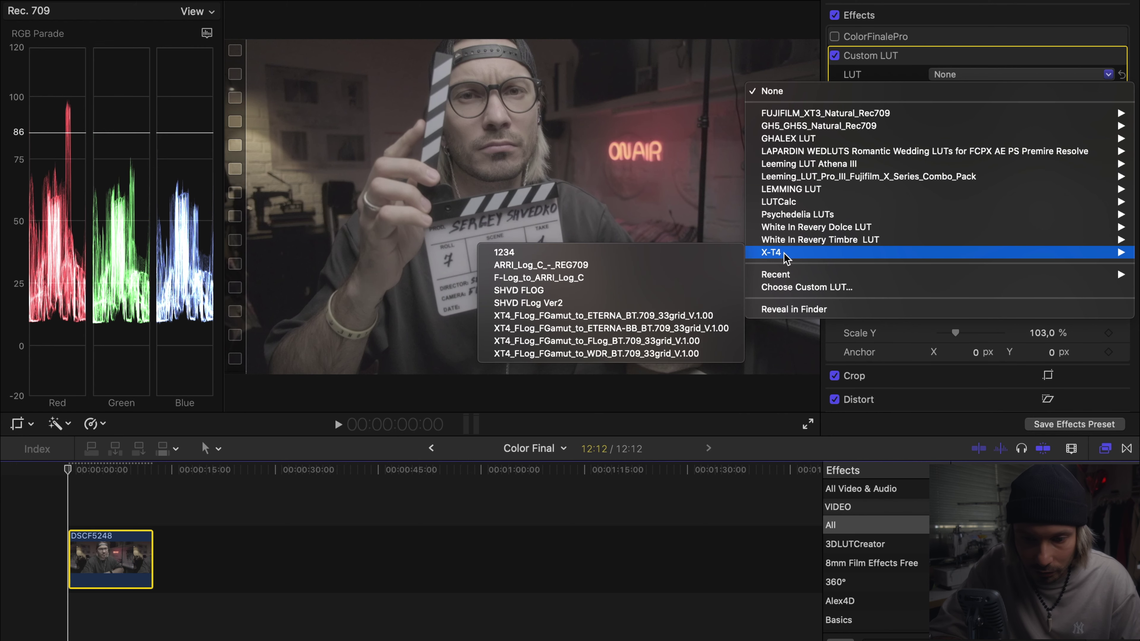
mouse_move(770, 253)
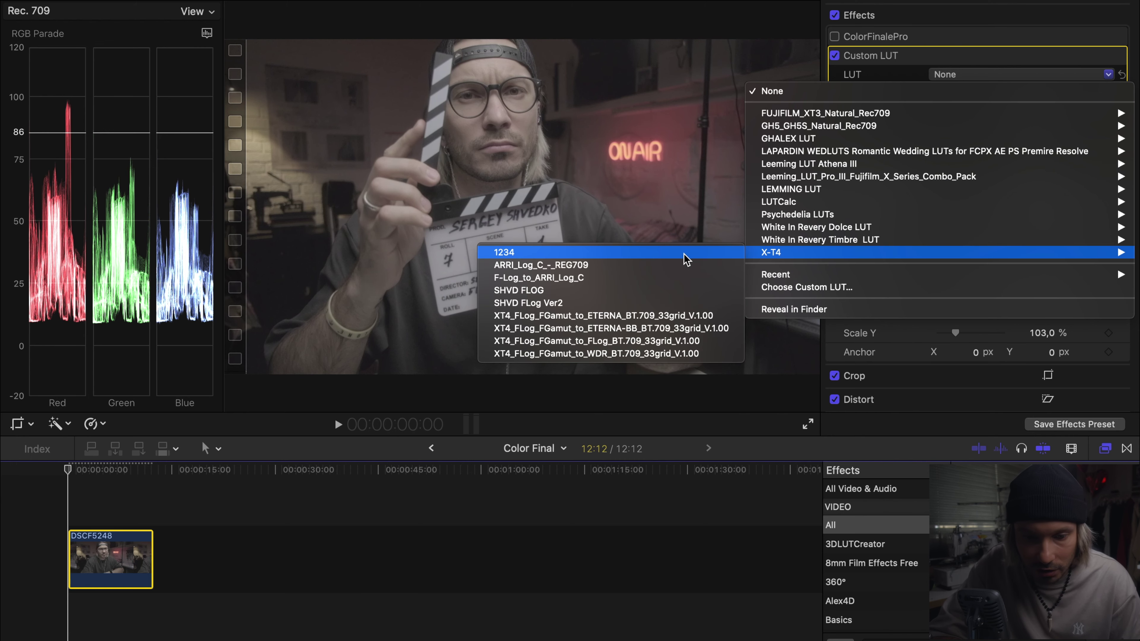
click(626, 256)
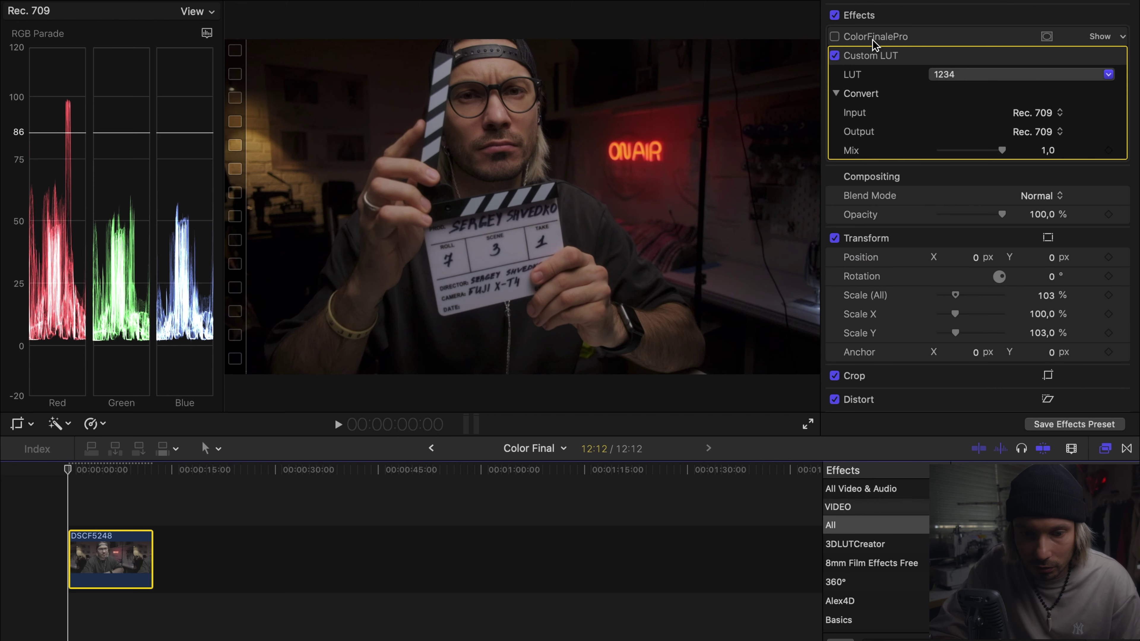
Step: Compare the ColorFinalePro grade with the 1234 LUT by toggling both effects, ending with Custom LUT on and ColorFinalePro off
click(834, 55)
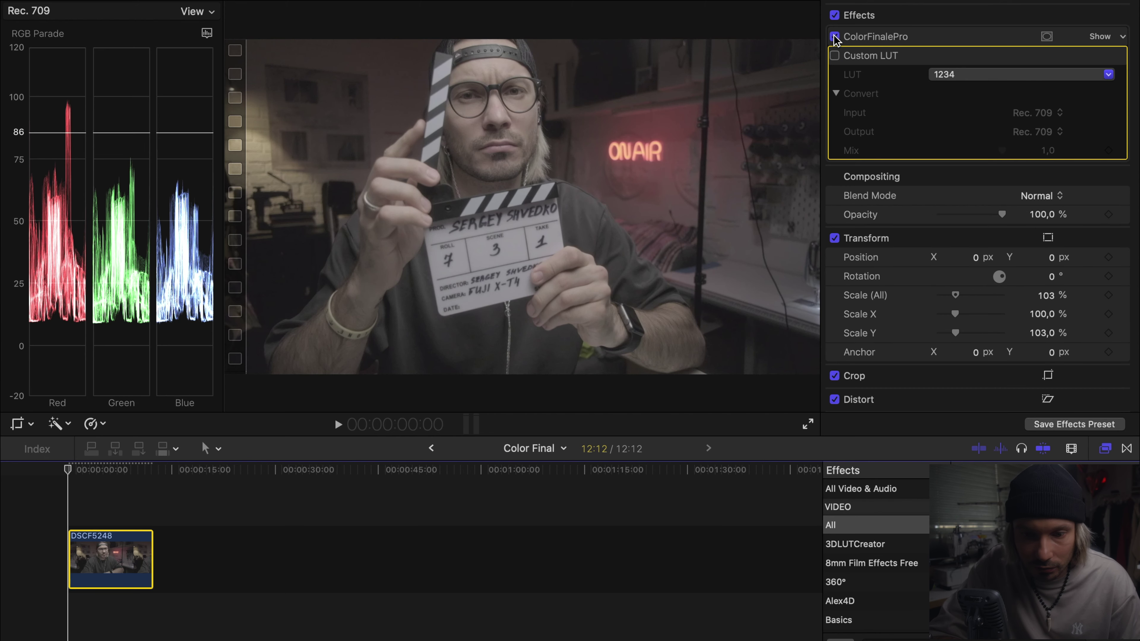
click(835, 37)
click(835, 37)
click(835, 56)
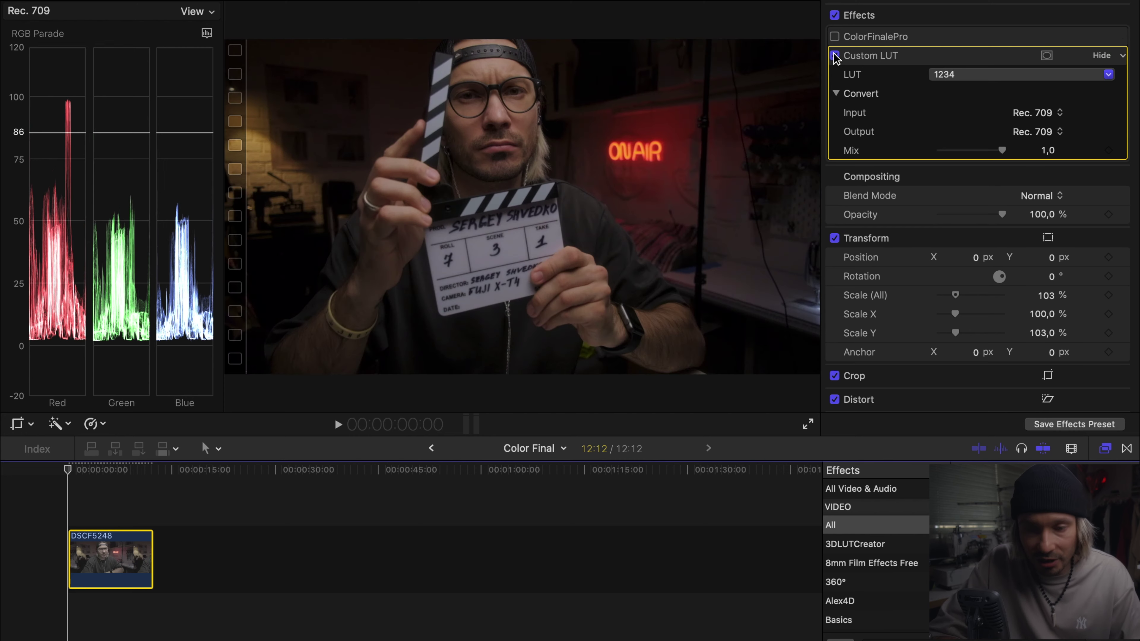